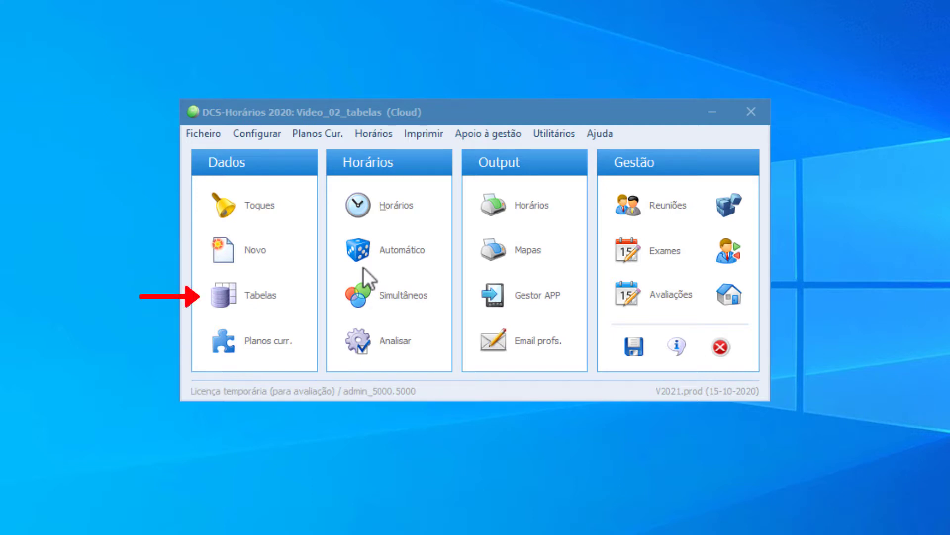
- Open the data tables and view the Turmas, Salas and Atividades tables in turn
{"action": "left_click", "coordinate": [265, 295]}
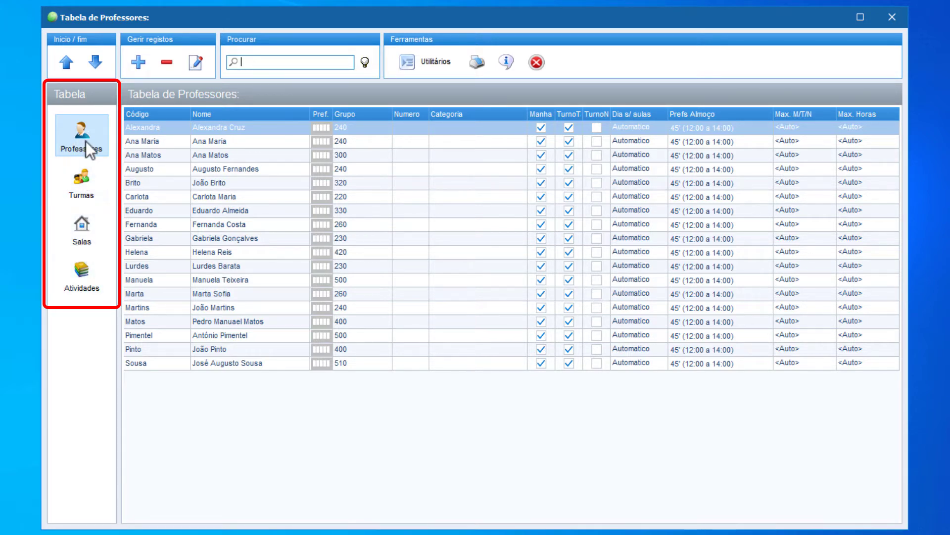
{"action": "left_click", "coordinate": [87, 182]}
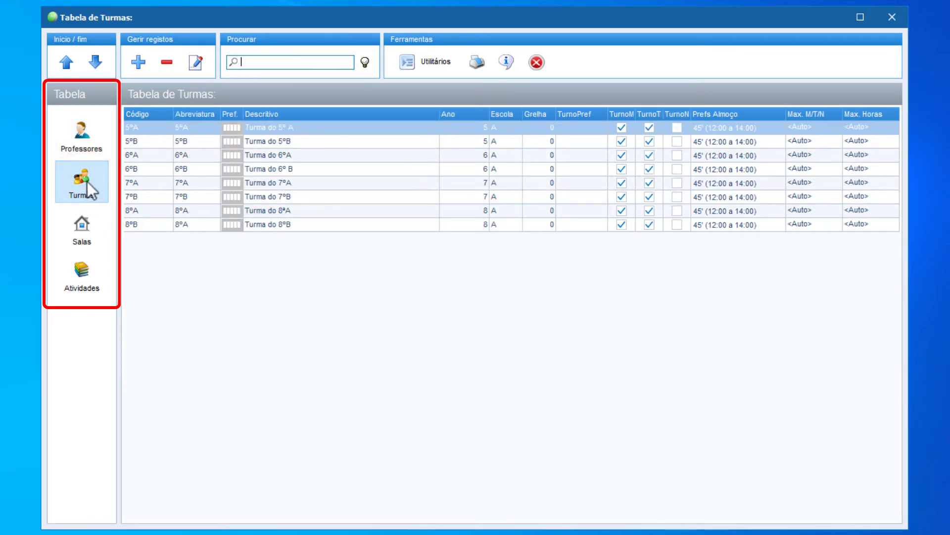
{"action": "left_click", "coordinate": [90, 227]}
{"action": "left_click", "coordinate": [89, 283]}
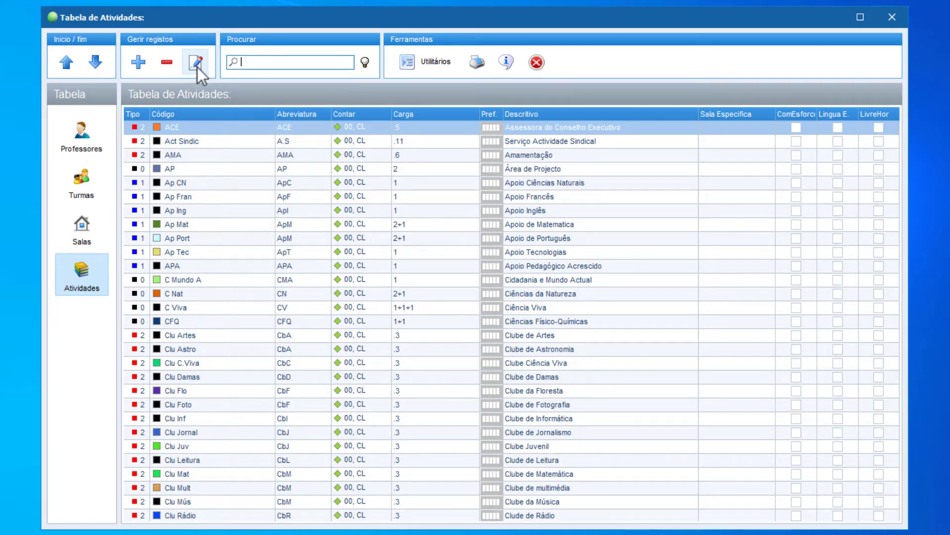
- Search the activities table for "mat", then clear the search to list all activities again
{"action": "left_click", "coordinate": [262, 61]}
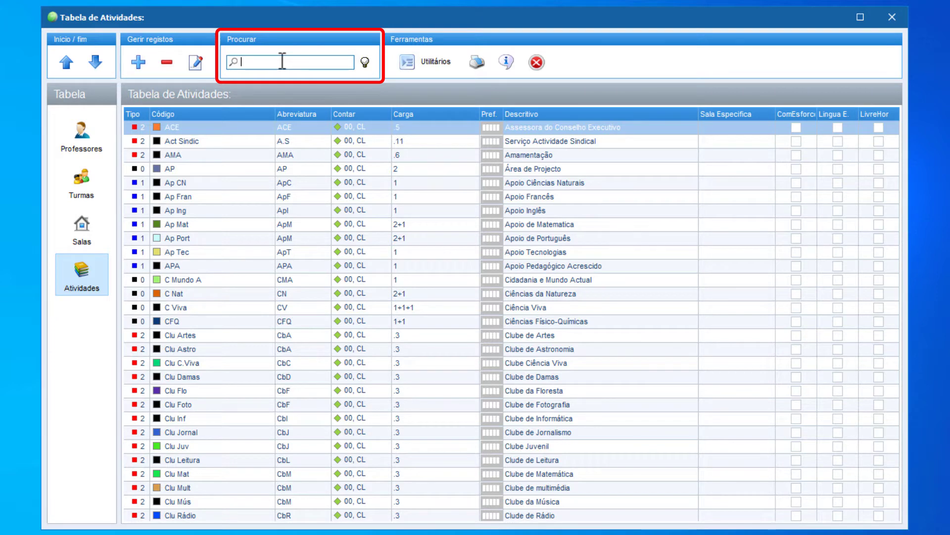
{"action": "type", "text": "mat"}
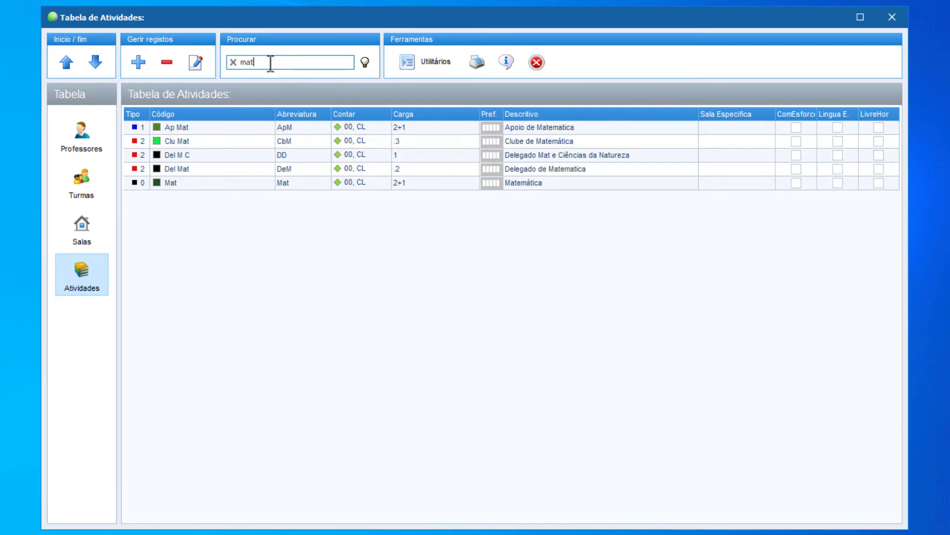
{"action": "left_click", "coordinate": [233, 61]}
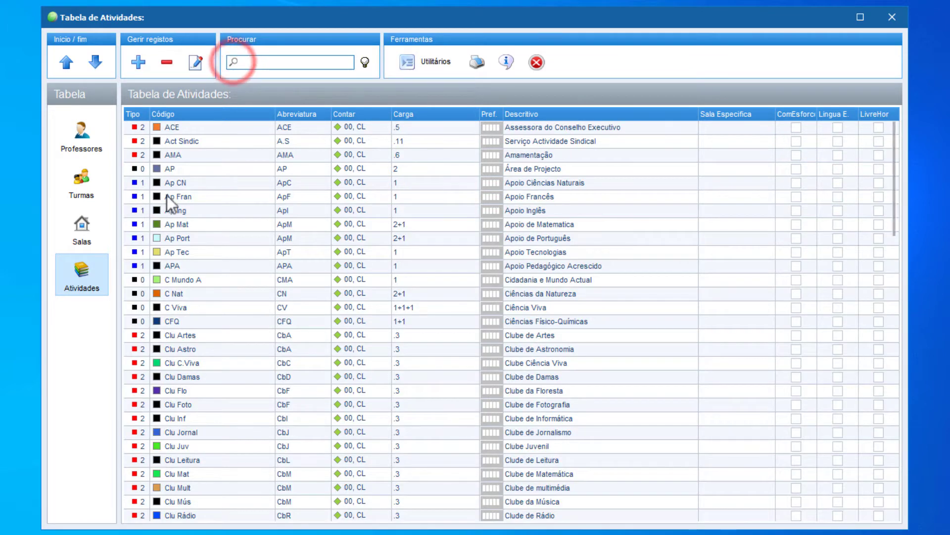
- View the record of the fifth teacher listed in the Professores table, the one in group 320, and close it
{"action": "left_click", "coordinate": [79, 141]}
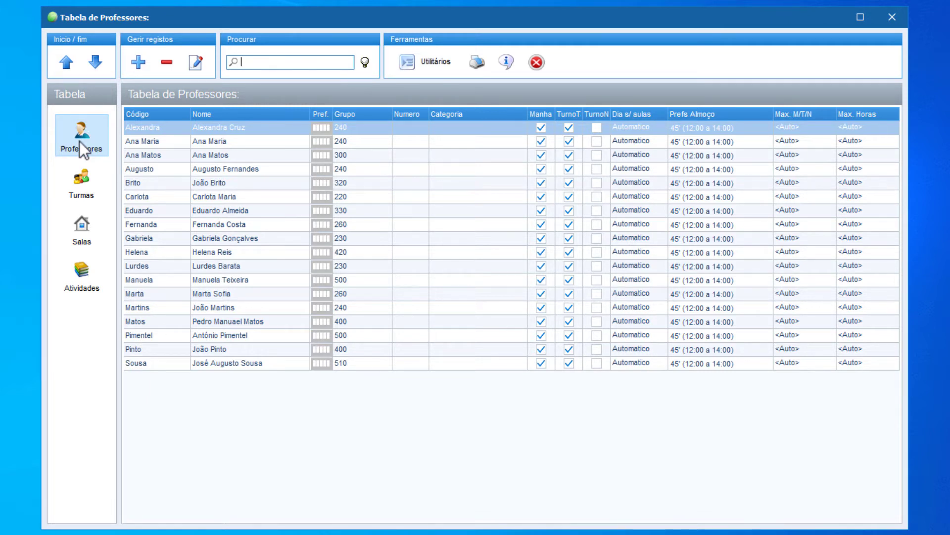
{"action": "left_click", "coordinate": [155, 182]}
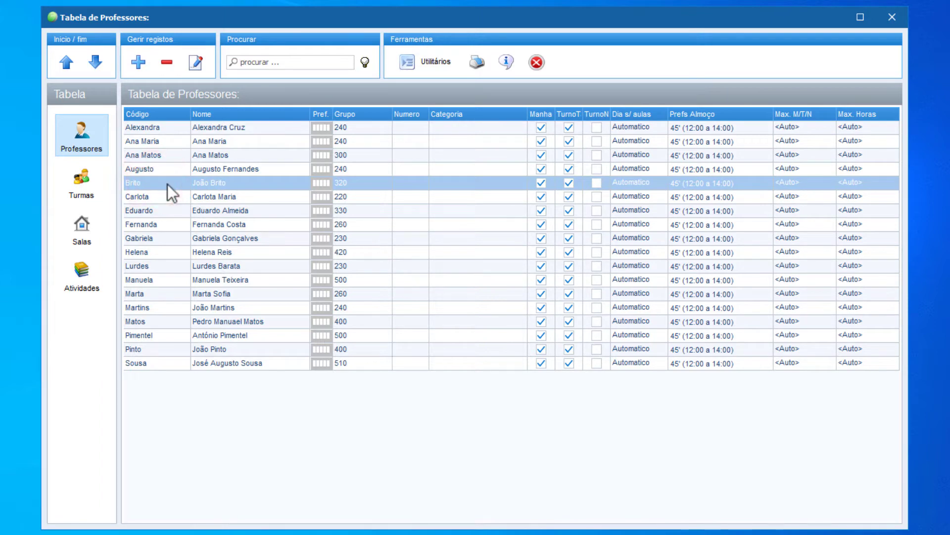
{"action": "double_click", "coordinate": [167, 183]}
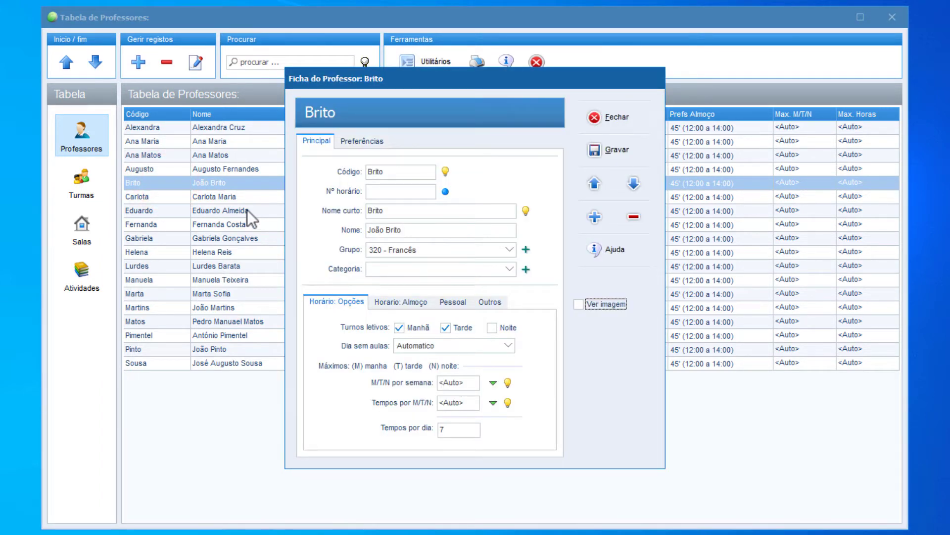
{"action": "left_click", "coordinate": [628, 117]}
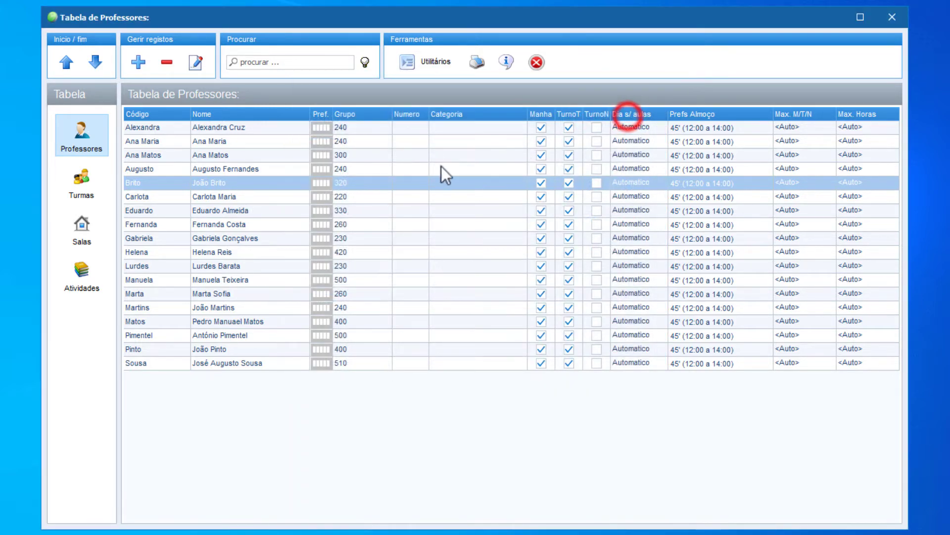
- View the record of class 7ºA in the Turmas table and close it
{"action": "left_click", "coordinate": [82, 191]}
{"action": "left_click", "coordinate": [225, 181]}
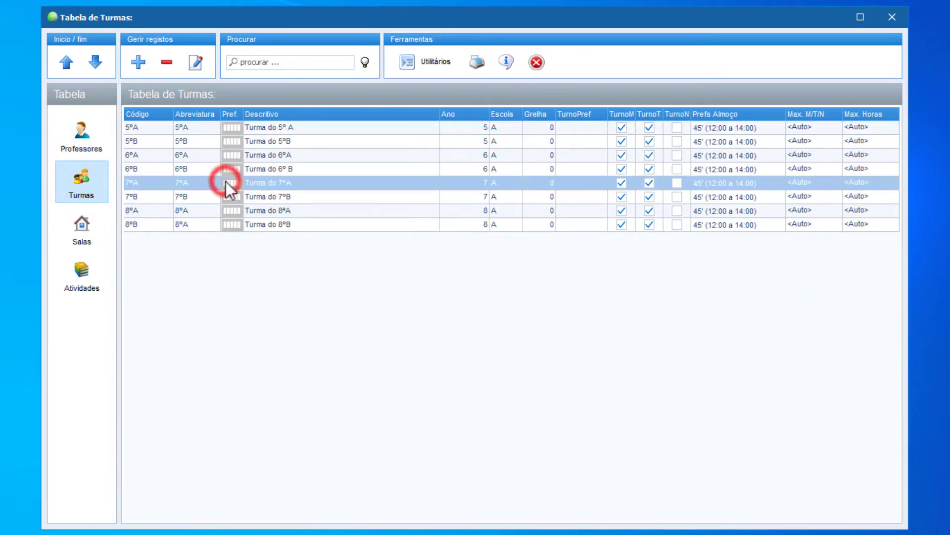
{"action": "double_click", "coordinate": [207, 180]}
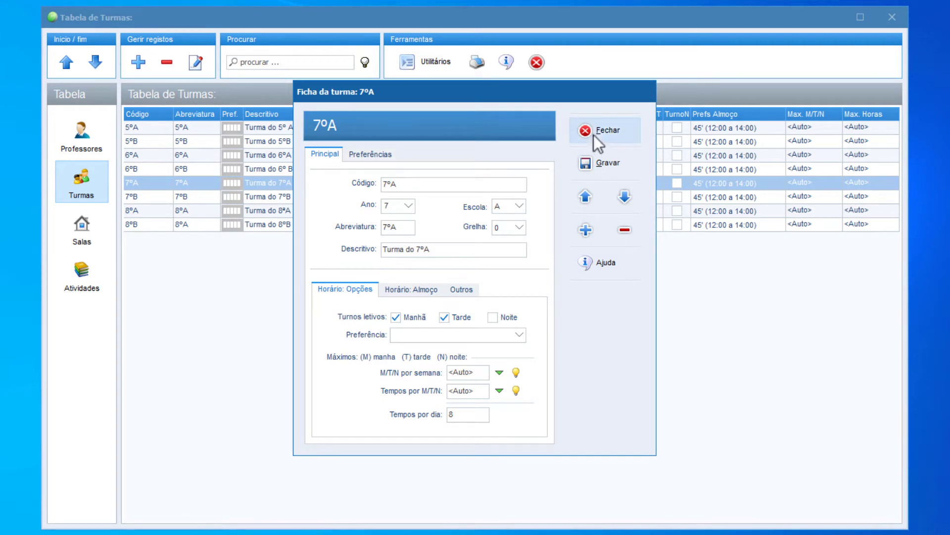
{"action": "left_click", "coordinate": [604, 128]}
- View the record of room S02 in the Salas table and close it
{"action": "left_click", "coordinate": [81, 230]}
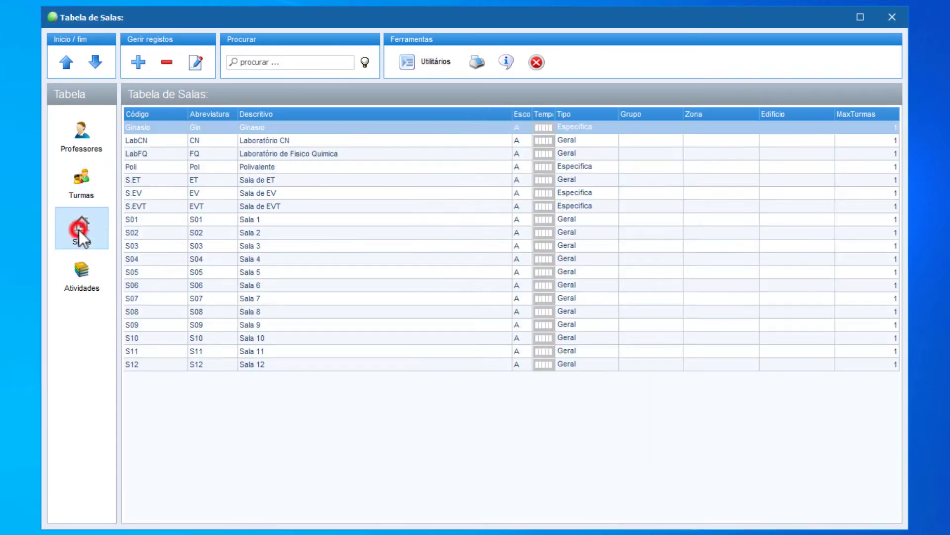
{"action": "double_click", "coordinate": [290, 234]}
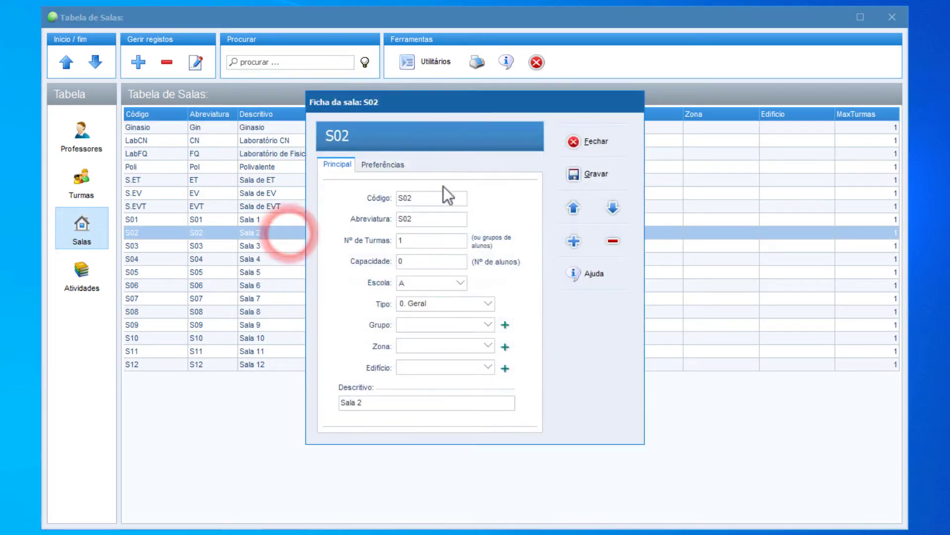
{"action": "left_click", "coordinate": [578, 143]}
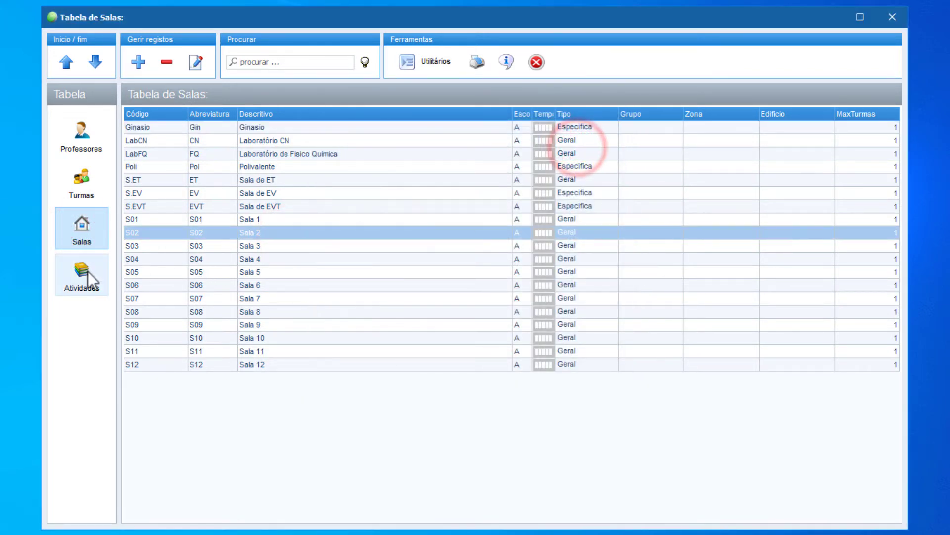
- View the record of activity C Mundo A in the Atividades table and close it
{"action": "left_click", "coordinate": [87, 272]}
{"action": "double_click", "coordinate": [211, 280]}
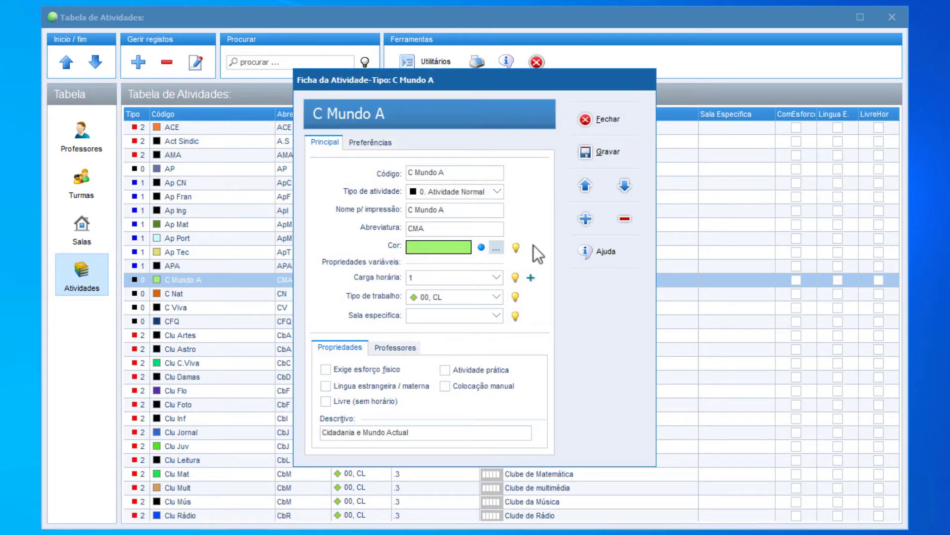
{"action": "left_click", "coordinate": [600, 118]}
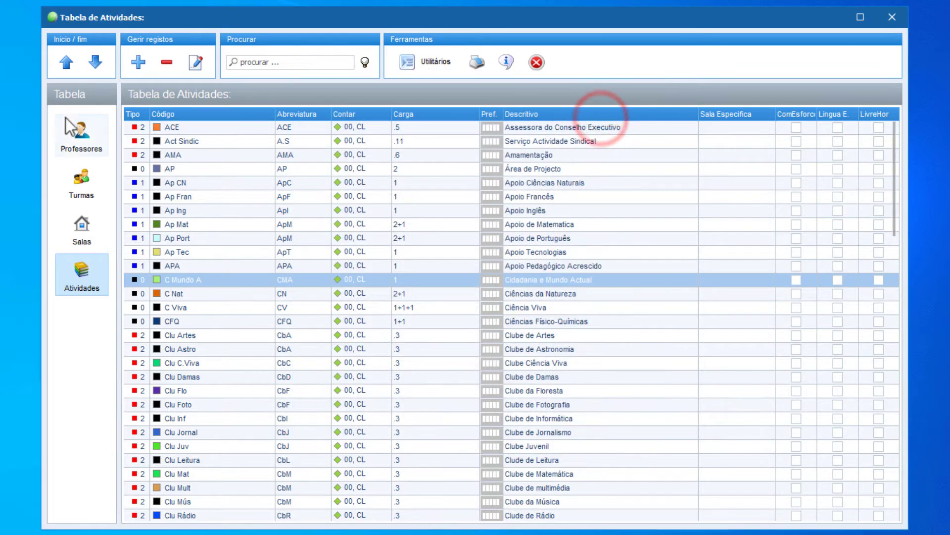
- Examine the Principal and Preferências pages of the group 320 teacher's record in the Professores table, then close the record
{"action": "left_click", "coordinate": [66, 130]}
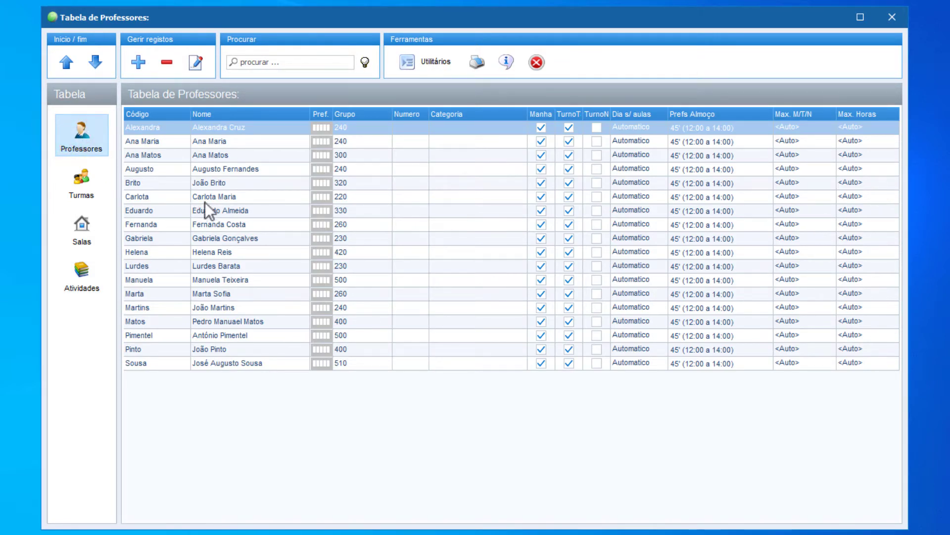
{"action": "left_click", "coordinate": [150, 184]}
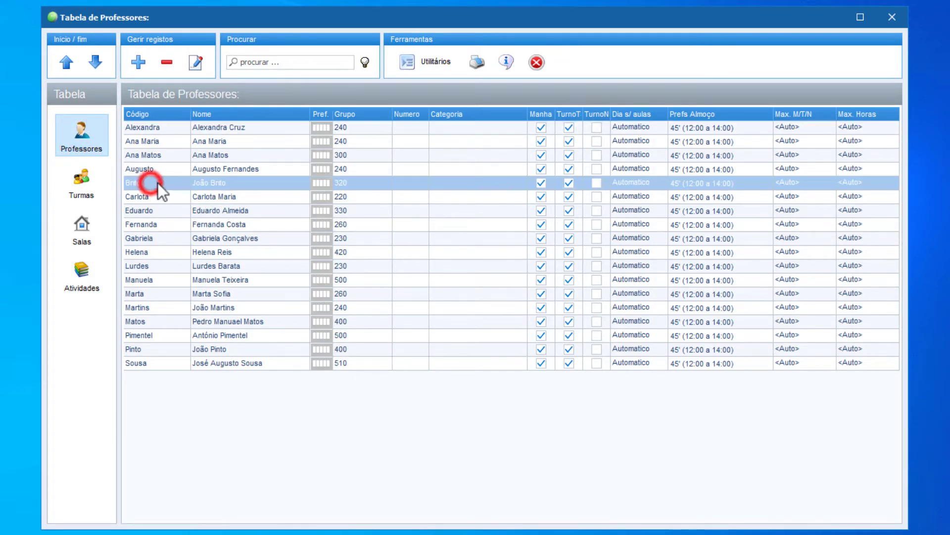
{"action": "left_click", "coordinate": [238, 183]}
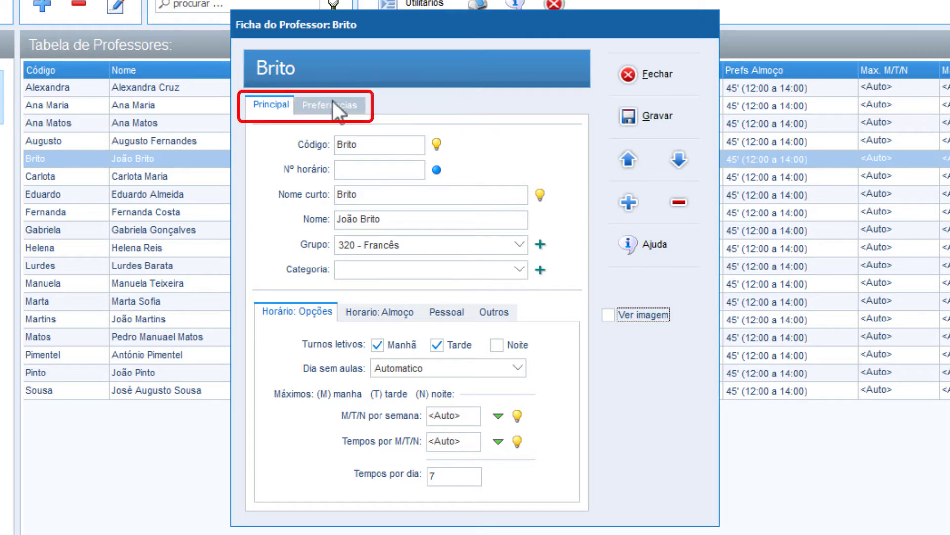
{"action": "left_click", "coordinate": [319, 105]}
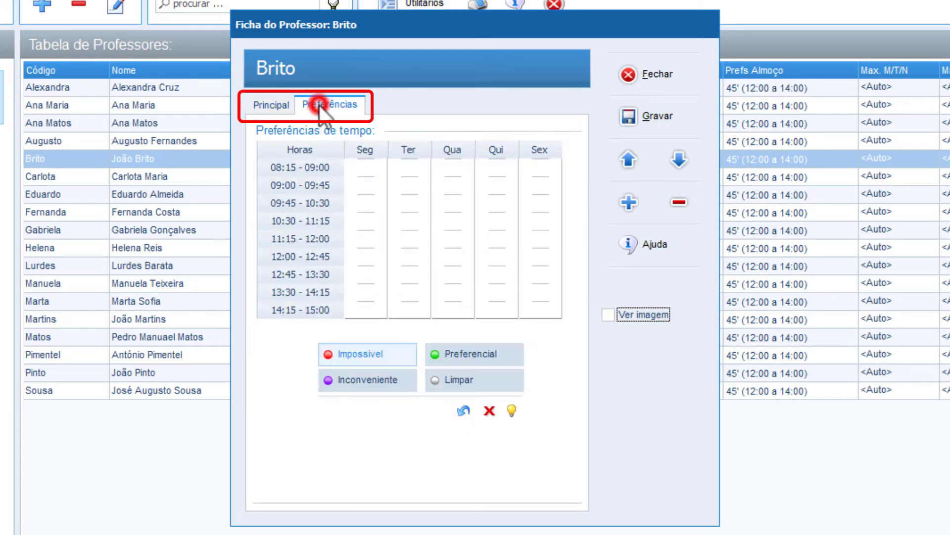
{"action": "left_click", "coordinate": [270, 104]}
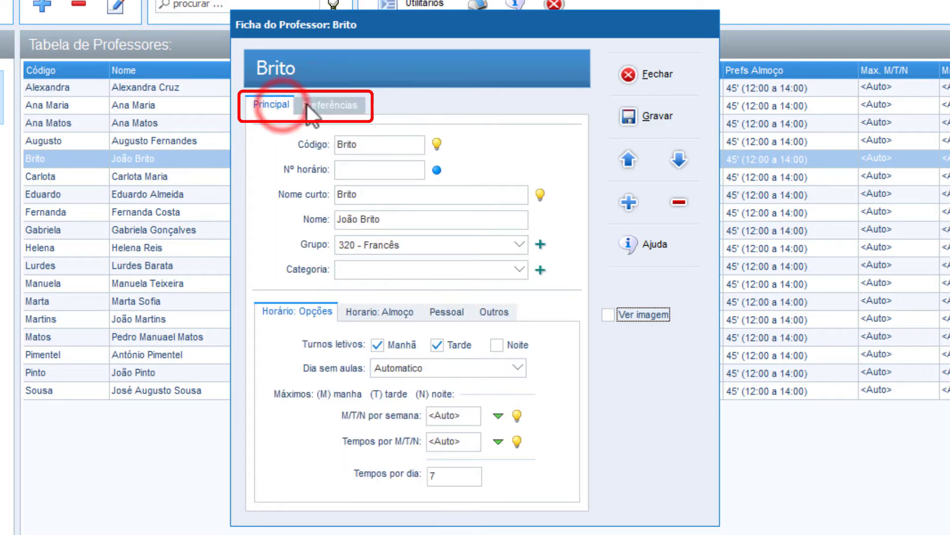
{"action": "left_click", "coordinate": [327, 106]}
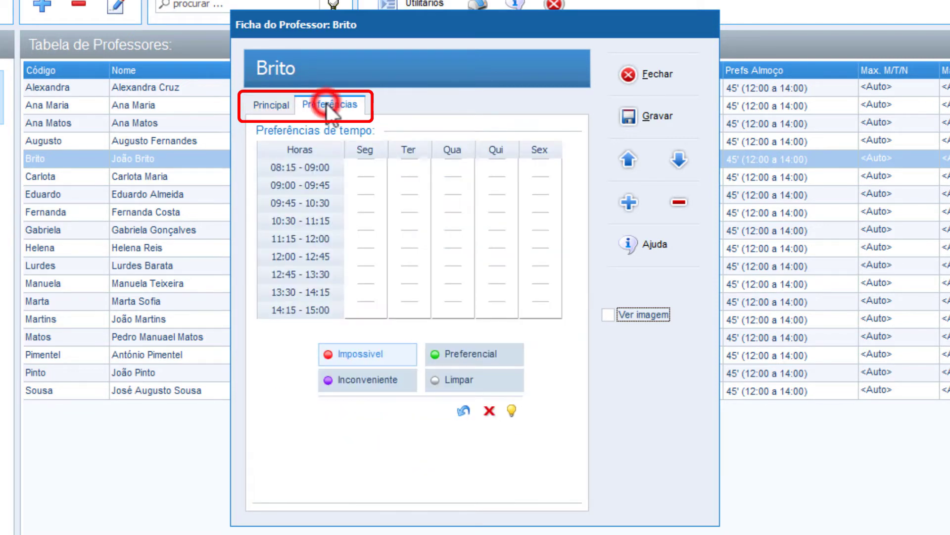
{"action": "left_click", "coordinate": [283, 107]}
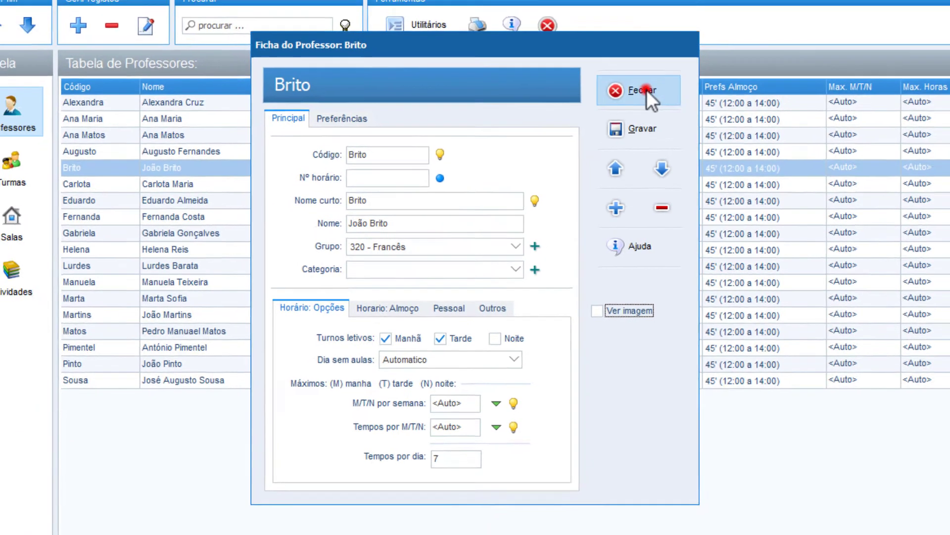
{"action": "left_click", "coordinate": [643, 74]}
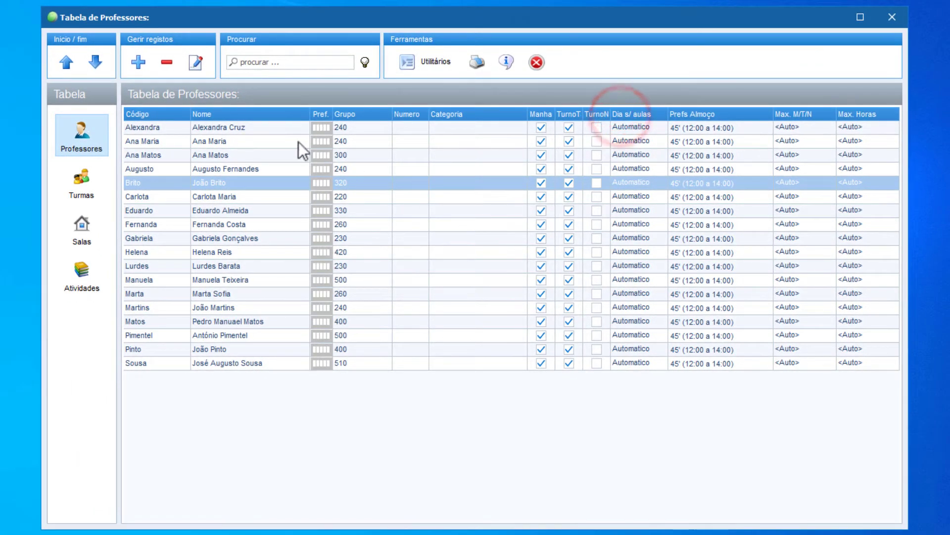
- Start a new teacher record and try to save it with the Código field empty
{"action": "left_click", "coordinate": [140, 70]}
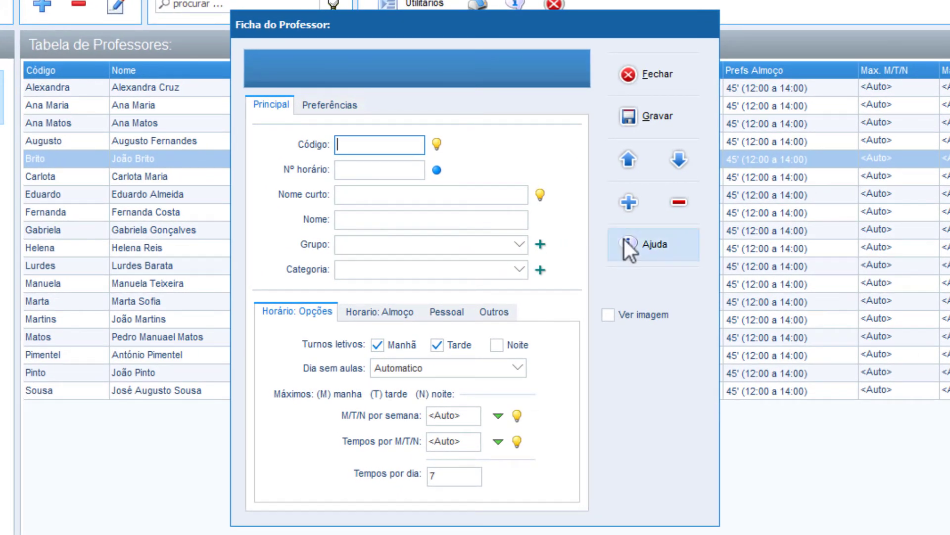
{"action": "left_click", "coordinate": [669, 114]}
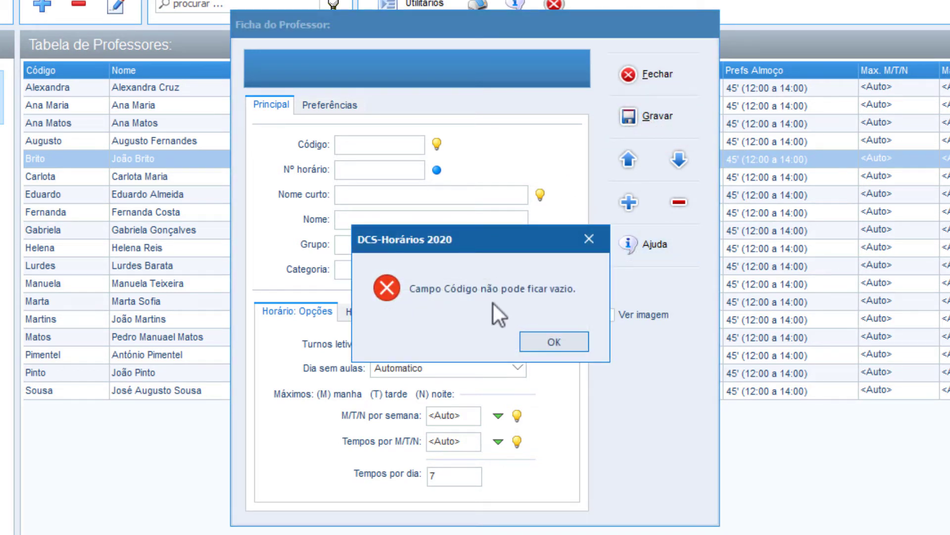
{"action": "left_click", "coordinate": [554, 341]}
- Enter the new teacher's first name as the Código and save the record
{"action": "left_click", "coordinate": [395, 144]}
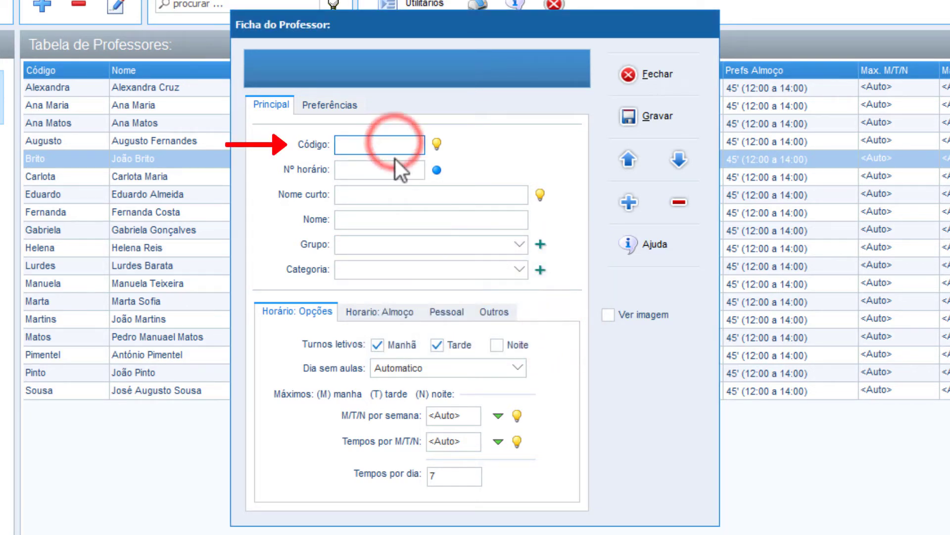
{"action": "type", "text": "Sandra"}
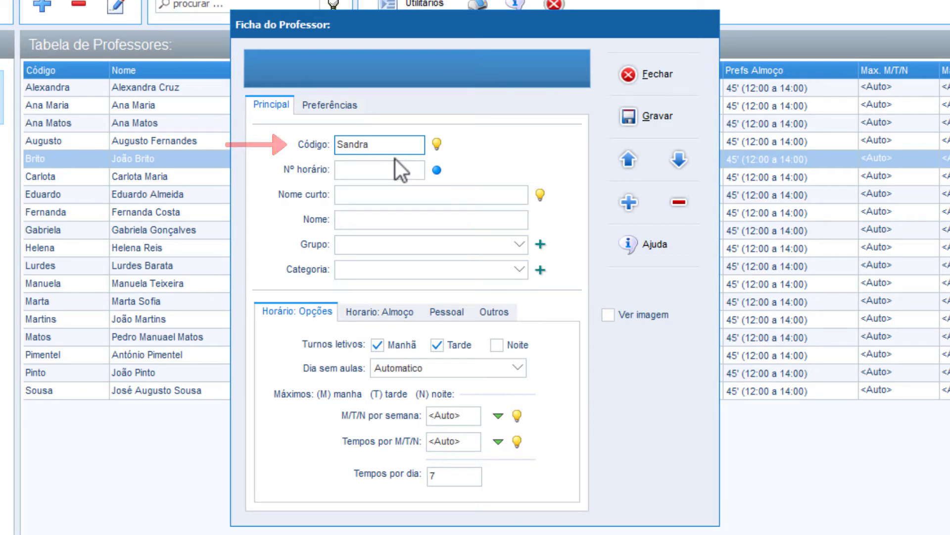
{"action": "left_click", "coordinate": [646, 118]}
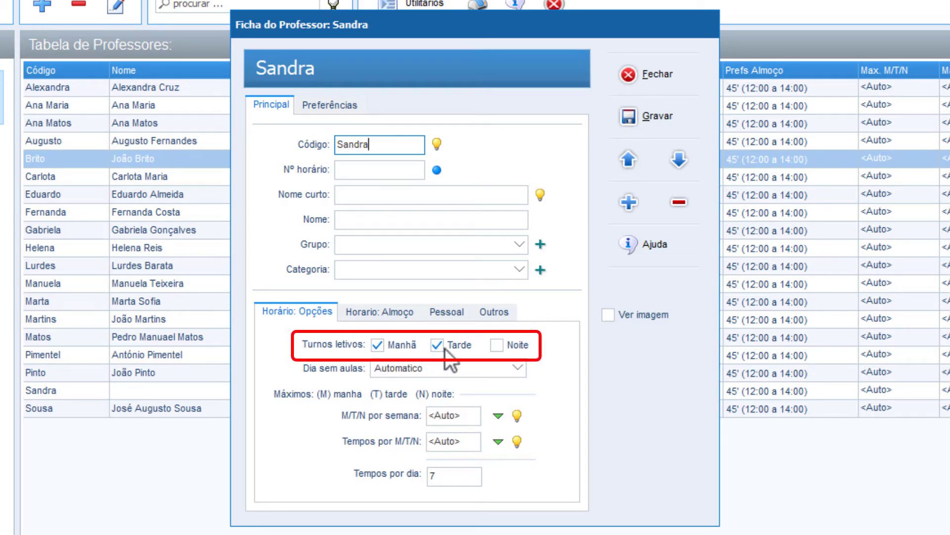
- Enable the Noite shift for the new teacher and set M/T/N por semana to the morning preference 5 manhãs / 3 tardes
{"action": "left_click", "coordinate": [507, 346]}
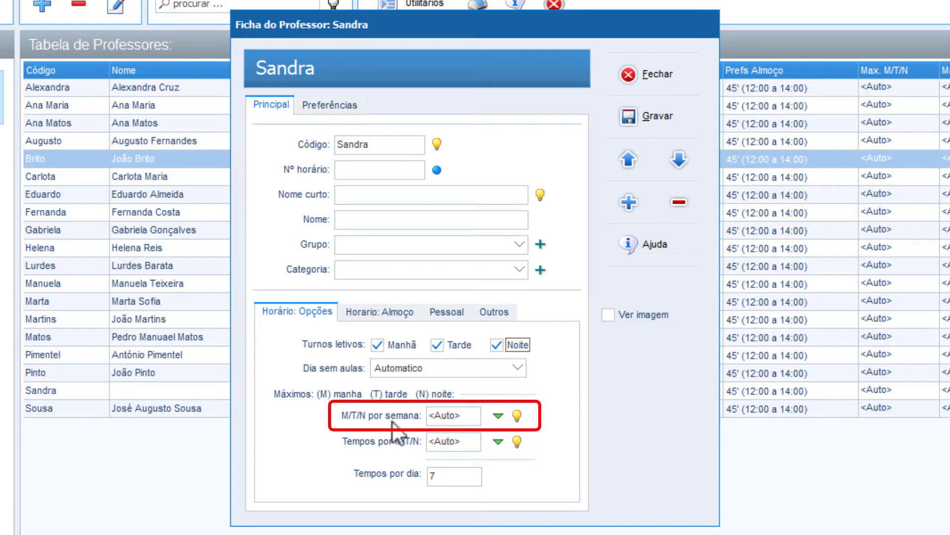
{"action": "left_click", "coordinate": [453, 416]}
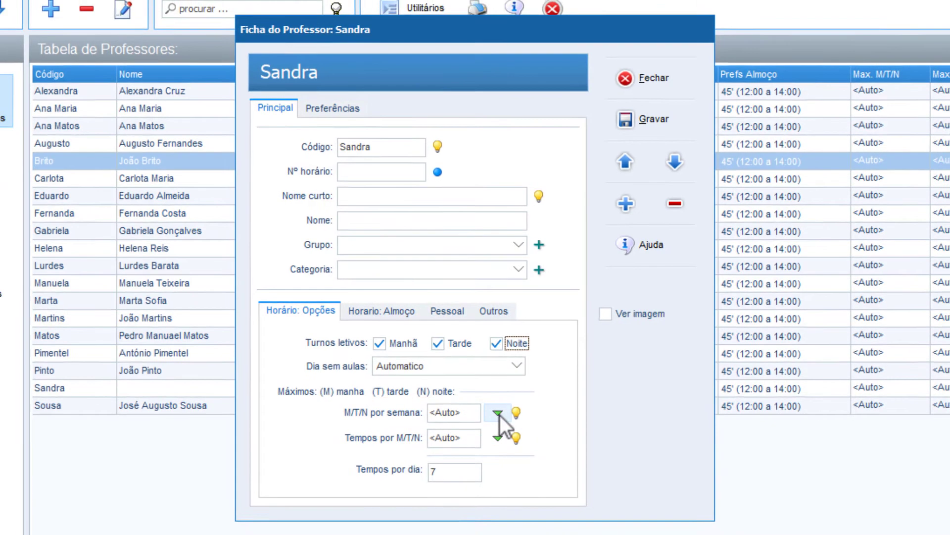
{"action": "left_click", "coordinate": [499, 416]}
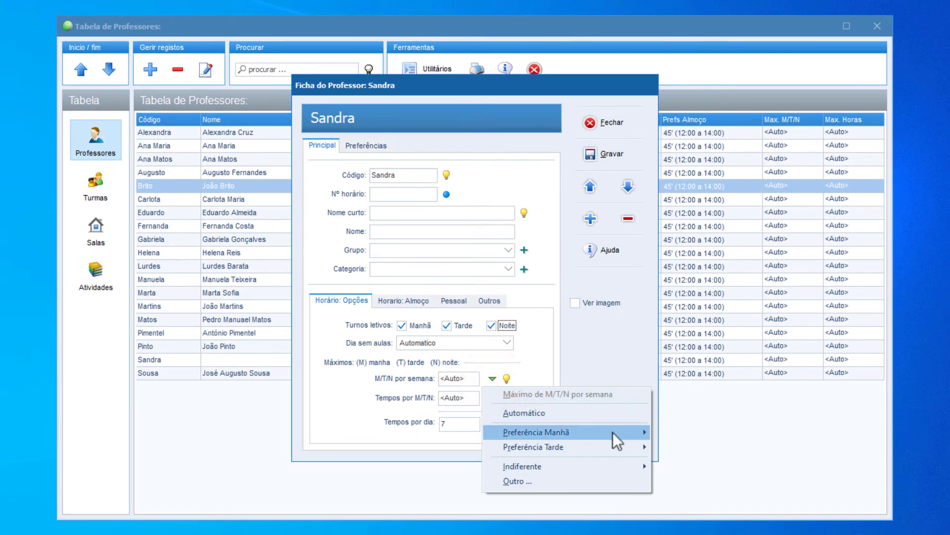
{"action": "mouse_move", "coordinate": [622, 441]}
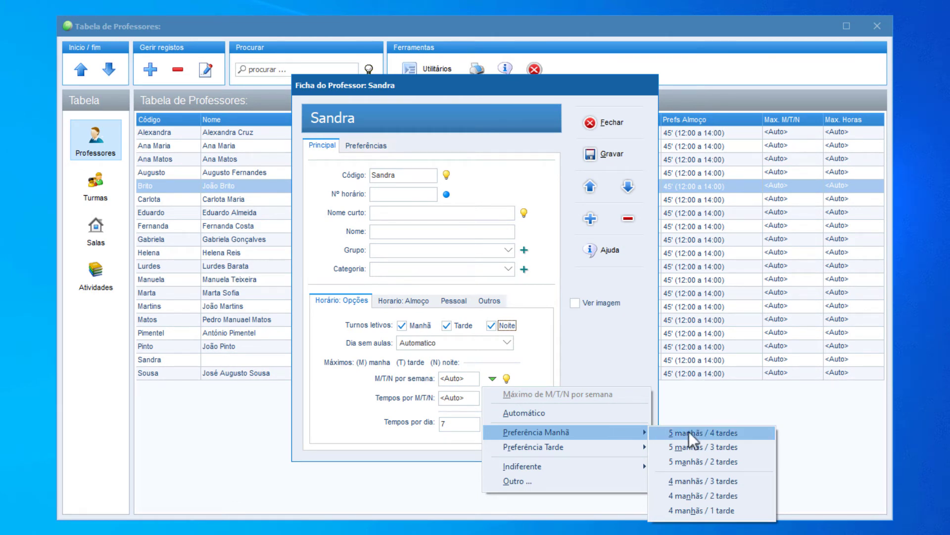
{"action": "left_click", "coordinate": [711, 446]}
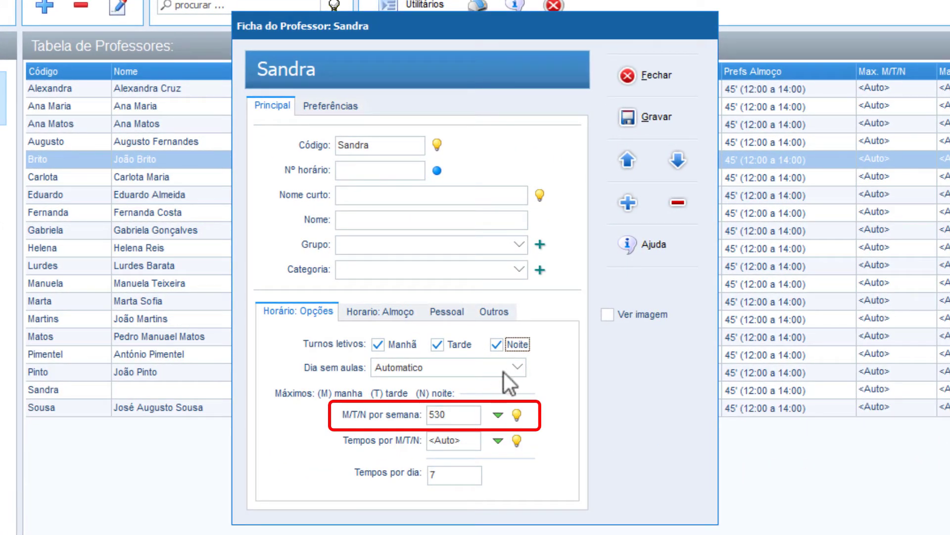
- Disable the Noite shift for the new teacher and review the Tempos por dia and lunch schedule settings
{"action": "left_click", "coordinate": [518, 346]}
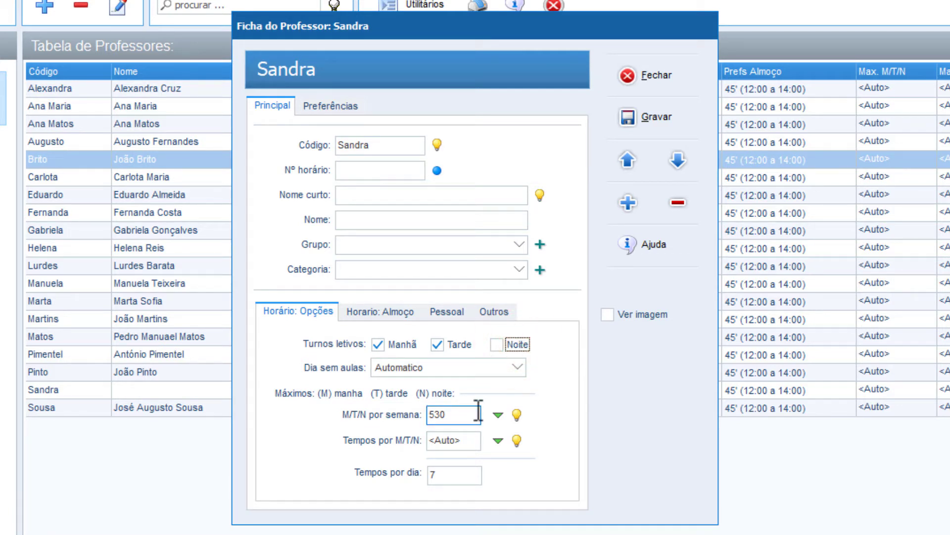
{"action": "left_click", "coordinate": [439, 474]}
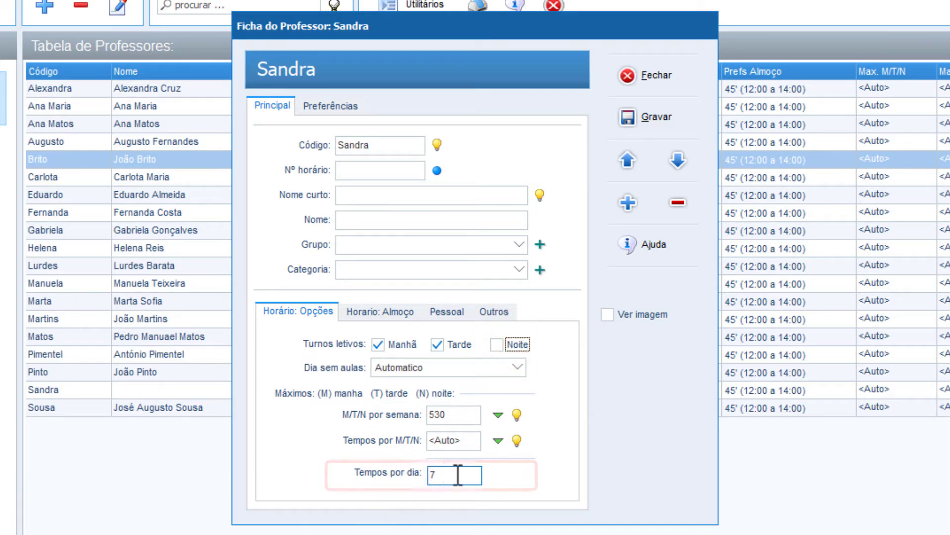
{"action": "left_click", "coordinate": [458, 473]}
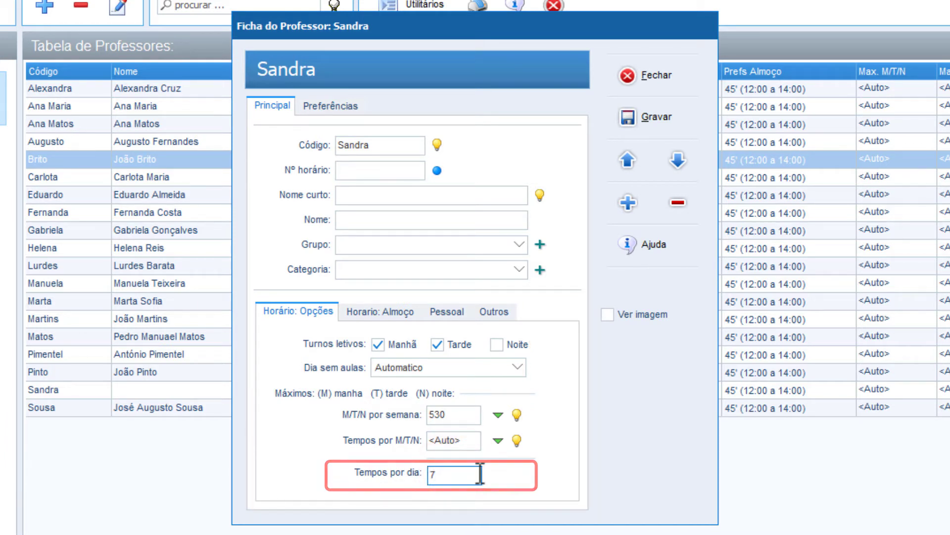
{"action": "left_click", "coordinate": [377, 315]}
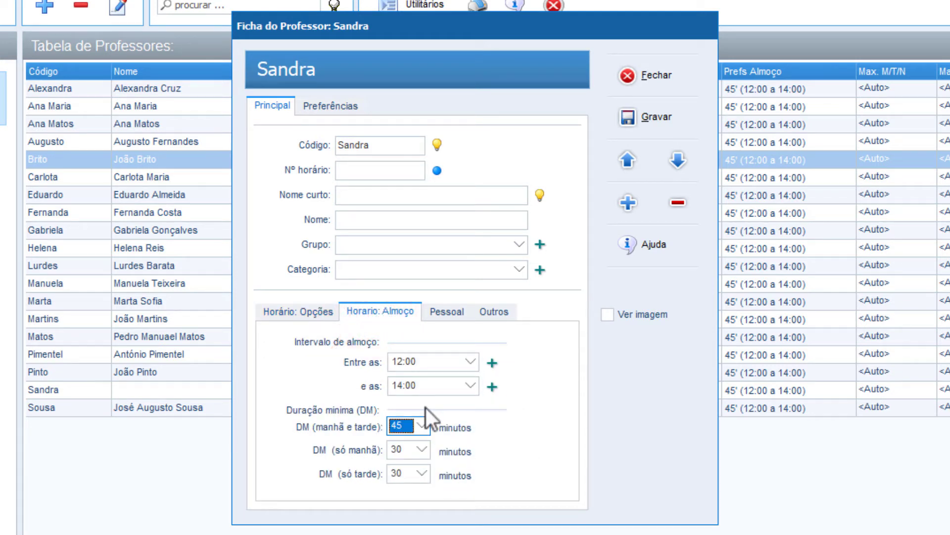
- Mark the teacher's 08:15 - 09:00 slots on all weekdays as Impossível and Friday 11:15 - 15:00 as Inconveniente, saving and closing the record
{"action": "left_click", "coordinate": [337, 110]}
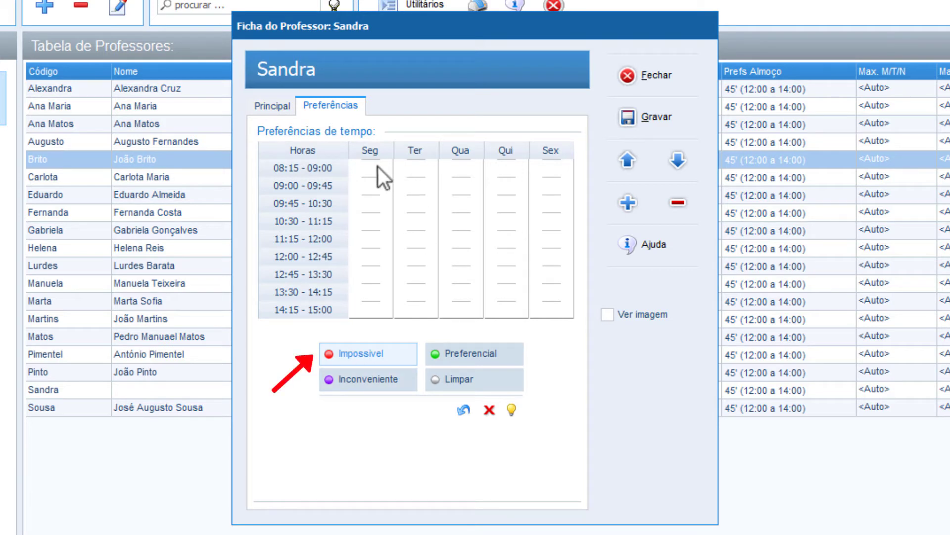
{"action": "left_click_drag", "start_coordinate": [378, 167], "coordinate": [558, 174]}
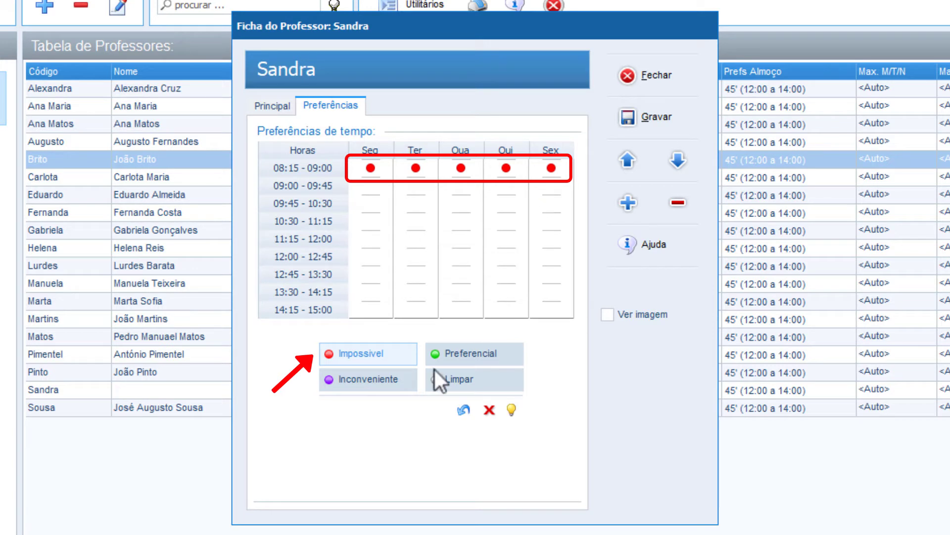
{"action": "left_click", "coordinate": [358, 384]}
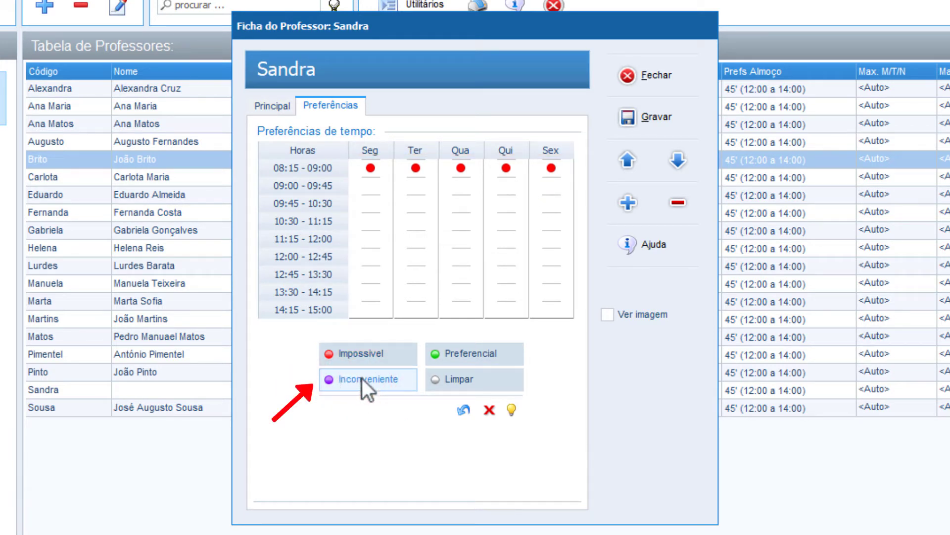
{"action": "left_click_drag", "start_coordinate": [550, 244], "coordinate": [551, 314]}
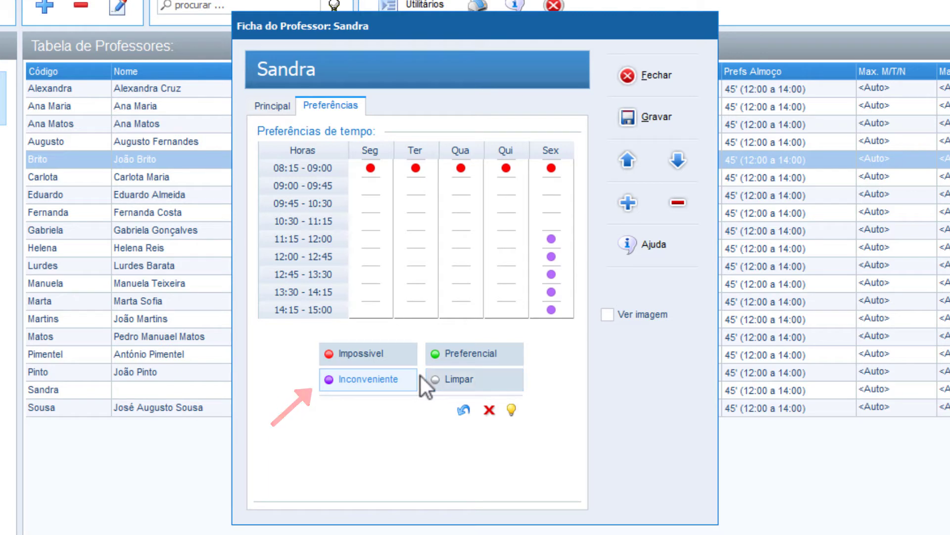
{"action": "left_click", "coordinate": [652, 122]}
{"action": "left_click", "coordinate": [685, 76]}
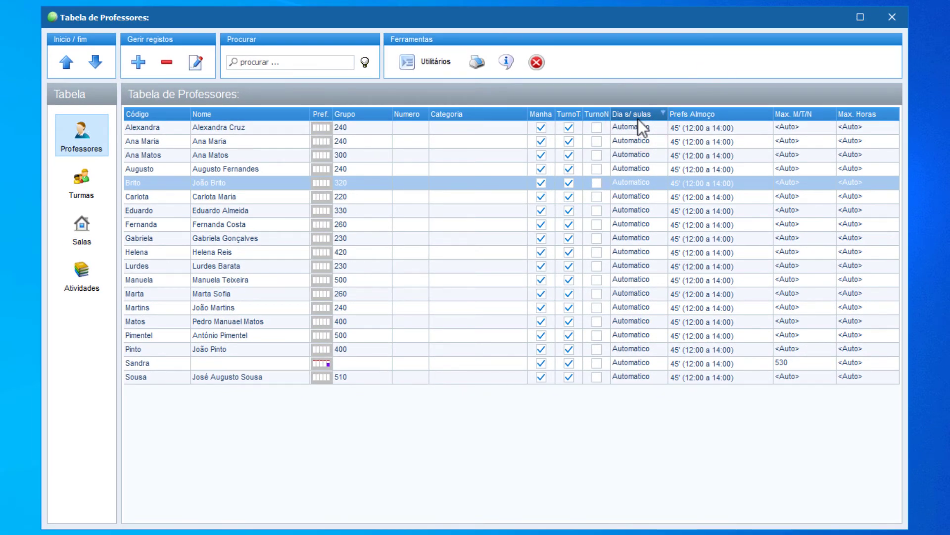
- Open class 7ºA from the Turmas table and make Noite its only Turnos letivos shift
{"action": "left_click", "coordinate": [85, 189]}
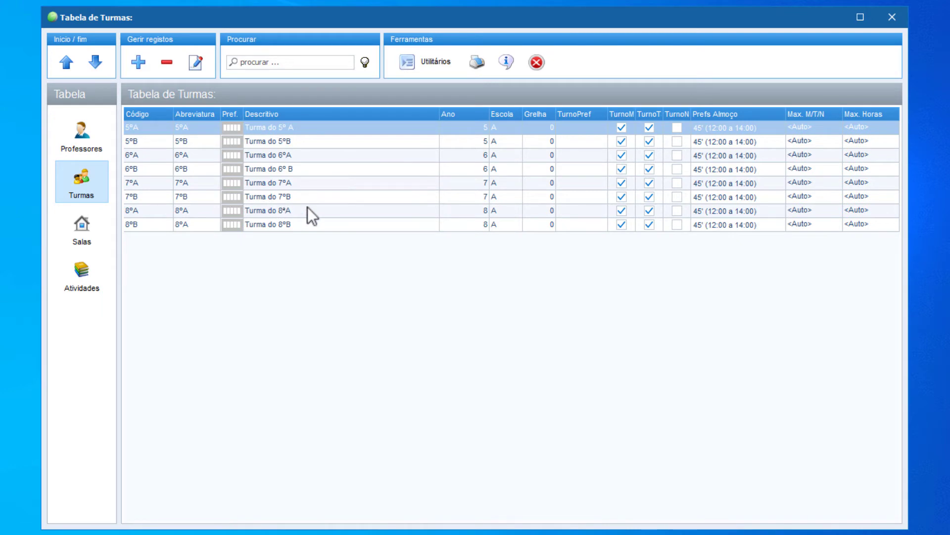
{"action": "double_click", "coordinate": [160, 182]}
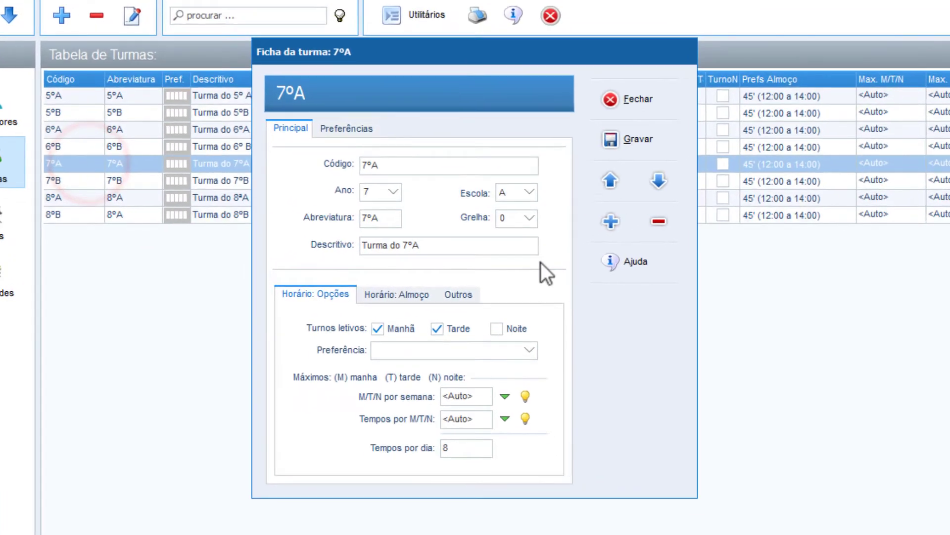
{"action": "left_click", "coordinate": [536, 247]}
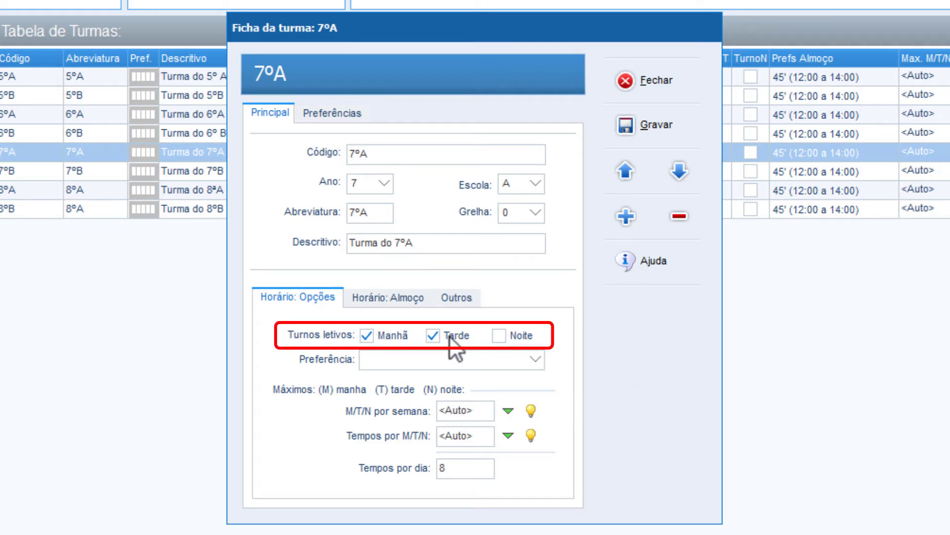
{"action": "left_click", "coordinate": [387, 337]}
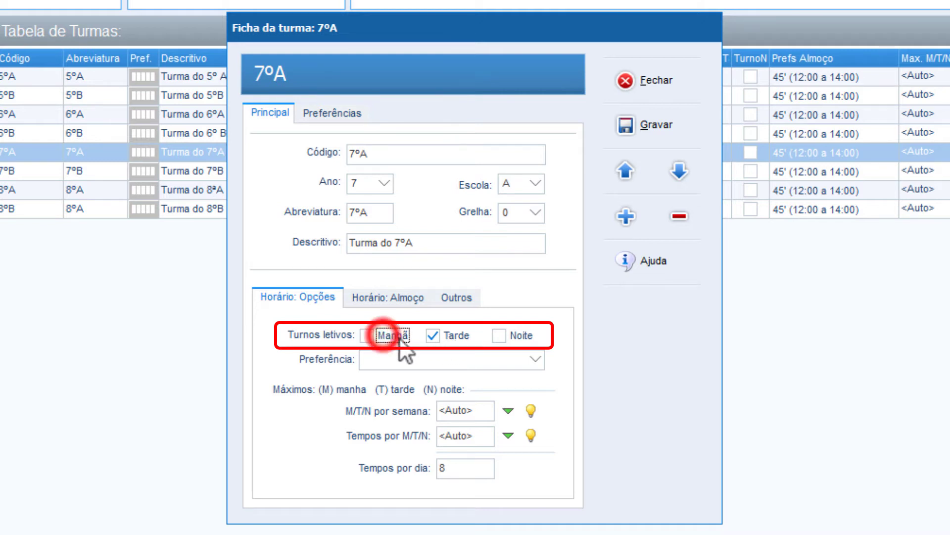
{"action": "left_click", "coordinate": [455, 336]}
{"action": "left_click", "coordinate": [517, 336]}
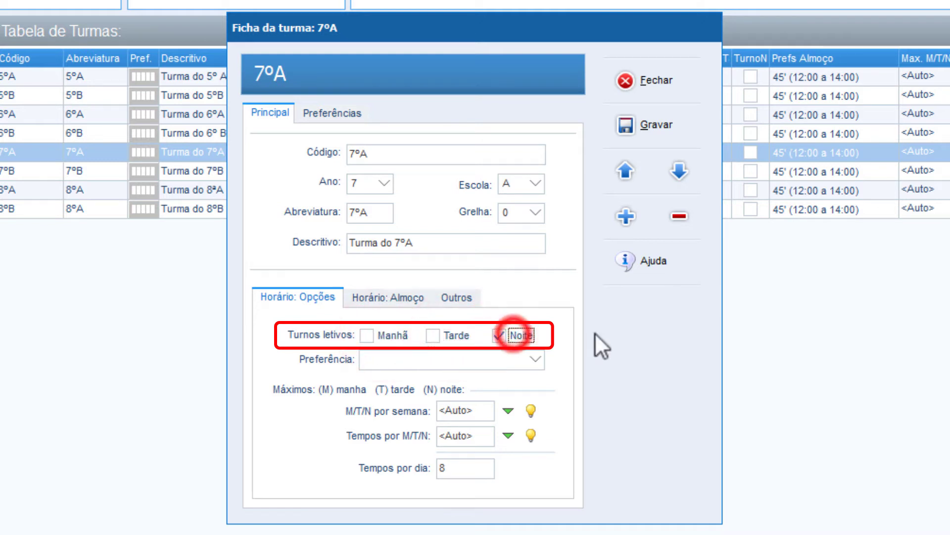
- Review class 7ºA's lunch settings, mark Wednesday 11:15 - 15:00 as Impossível in its time preferences, and save and close the record
{"action": "left_click", "coordinate": [385, 297]}
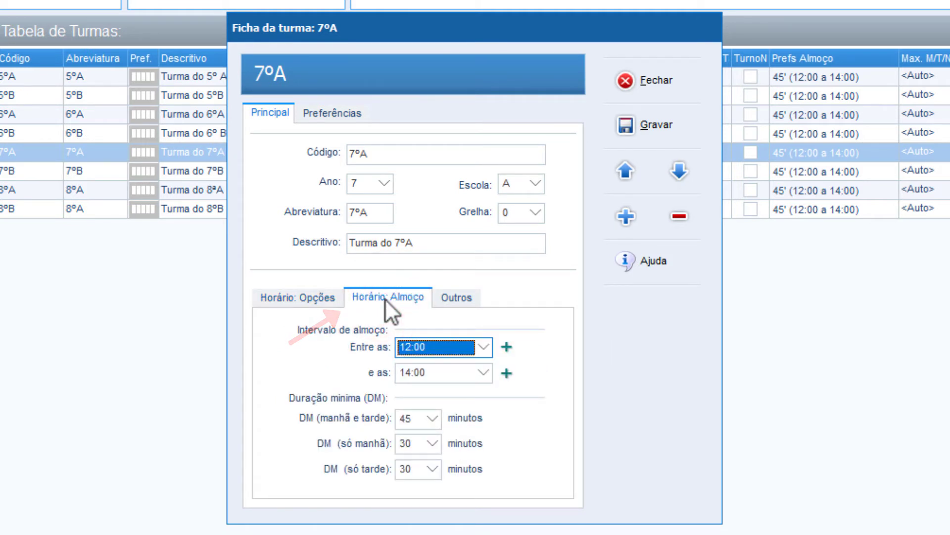
{"action": "left_click", "coordinate": [344, 112]}
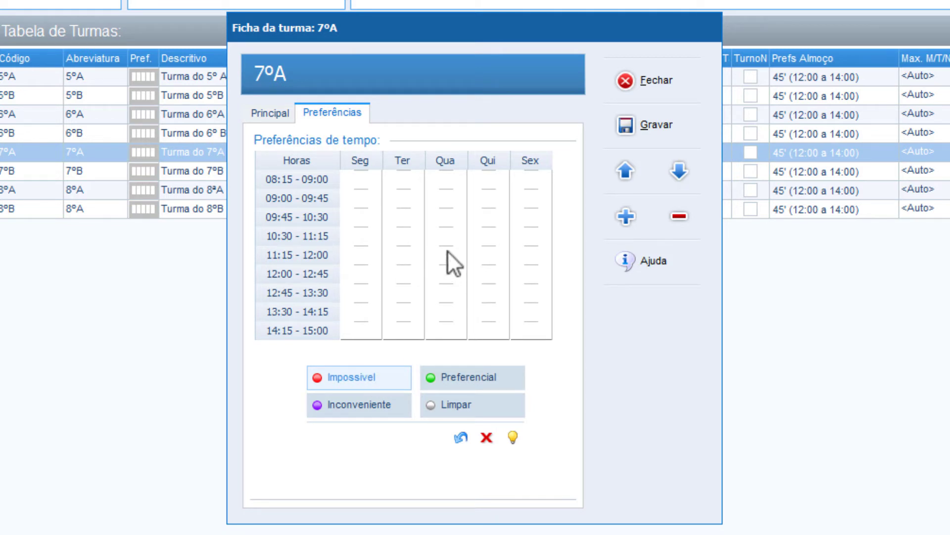
{"action": "left_click_drag", "start_coordinate": [448, 254], "coordinate": [445, 327]}
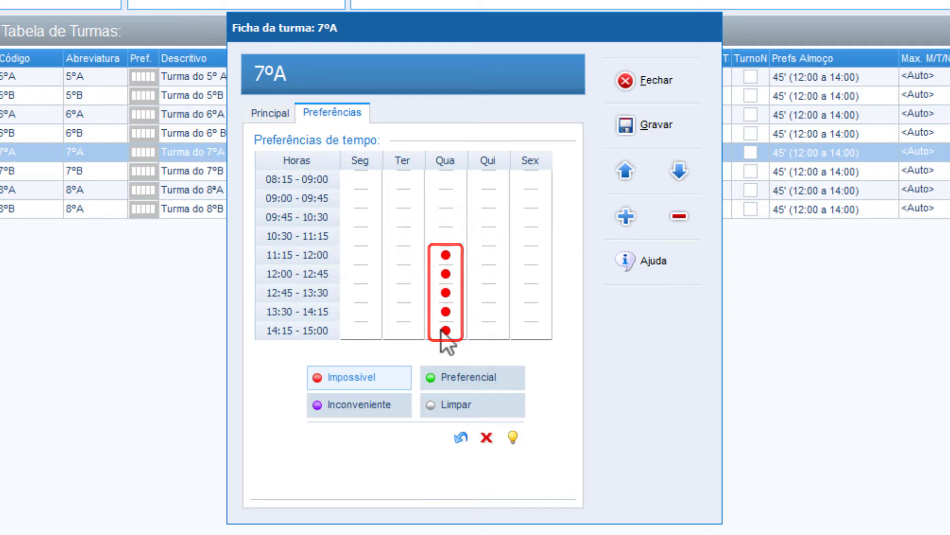
{"action": "left_click", "coordinate": [645, 119]}
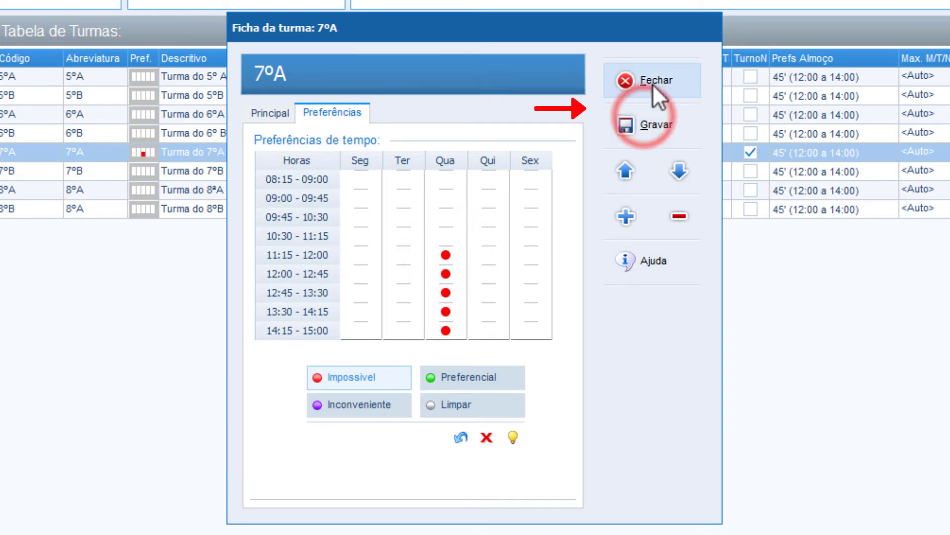
{"action": "left_click", "coordinate": [653, 82]}
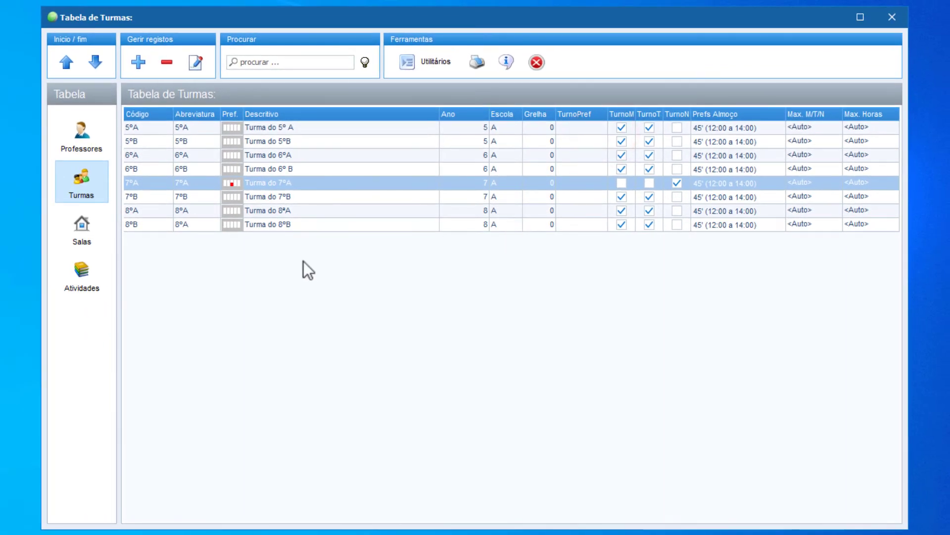
- Set Nº de Turmas to 3 for the Ginasio room in the Salas table, saving and closing its record
{"action": "left_click", "coordinate": [89, 236]}
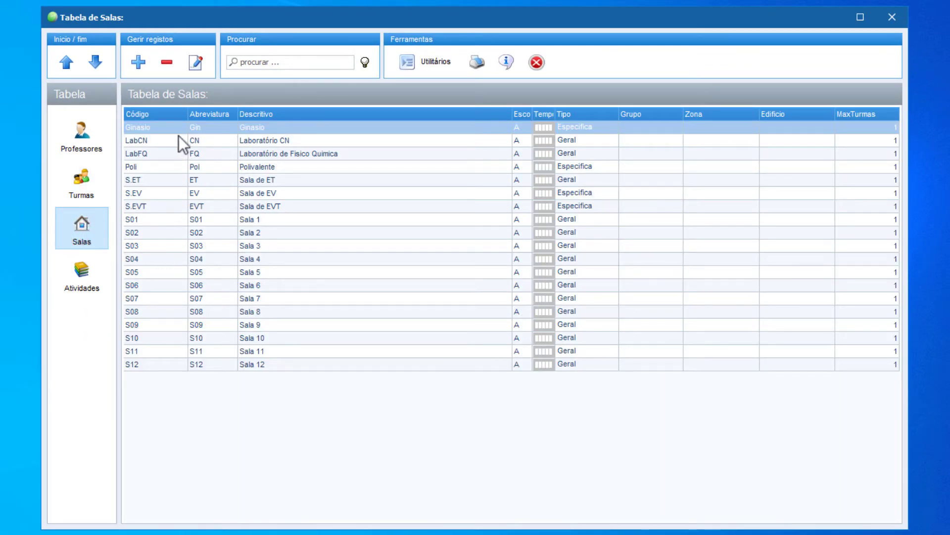
{"action": "double_click", "coordinate": [166, 128]}
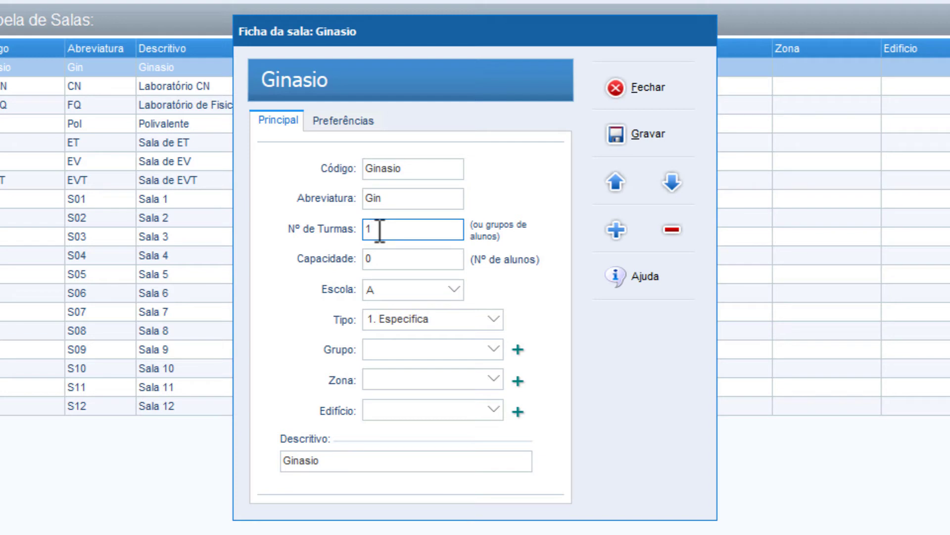
{"action": "left_click_drag", "start_coordinate": [379, 229], "coordinate": [461, 229]}
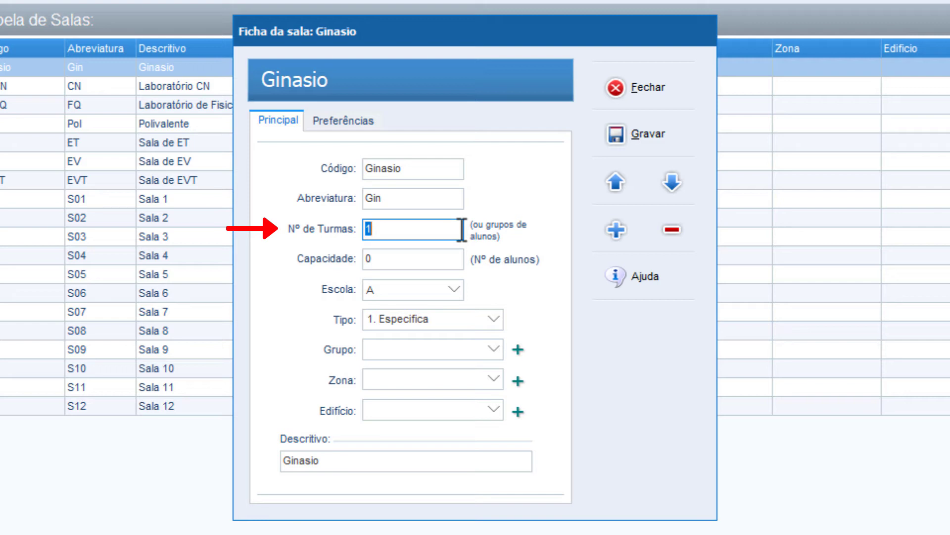
{"action": "type", "text": "3"}
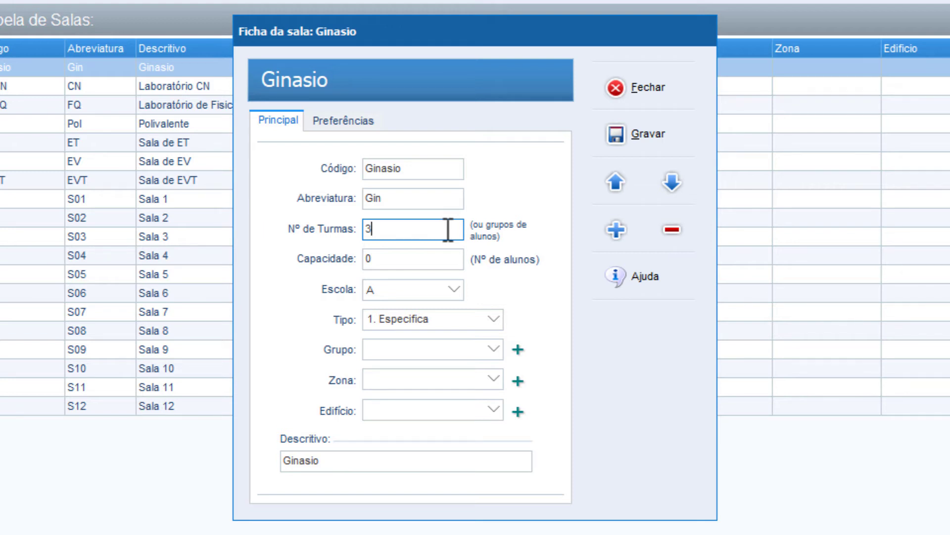
{"action": "left_click", "coordinate": [623, 138]}
{"action": "left_click", "coordinate": [646, 86]}
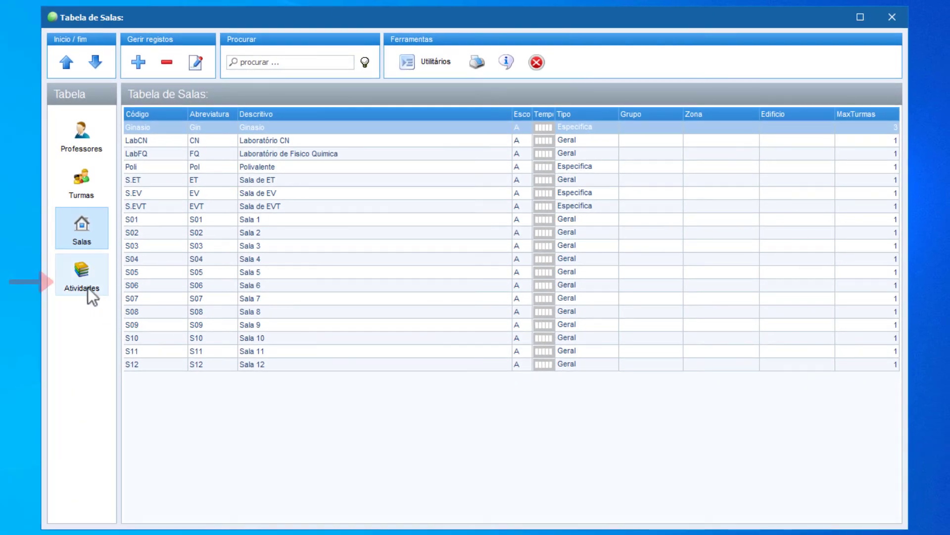
- Examine the C Nat record in the Atividades table, including the Tipo de atividade, Carga horária and Sala especifica options
{"action": "left_click", "coordinate": [92, 281]}
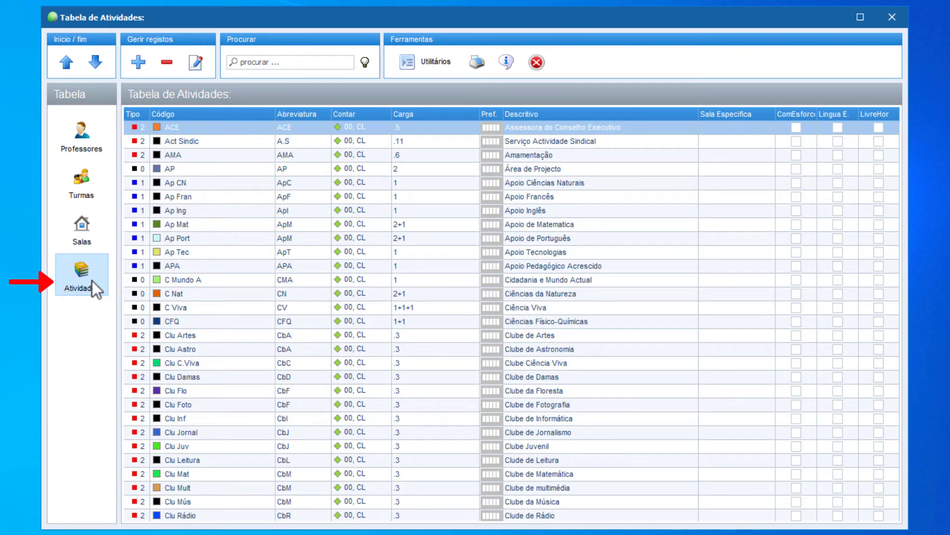
{"action": "double_click", "coordinate": [189, 293]}
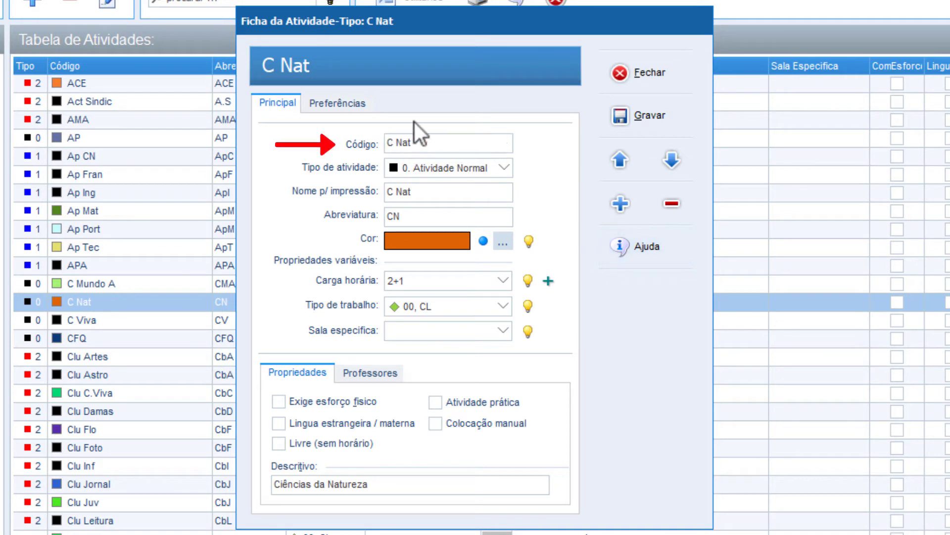
{"action": "left_click", "coordinate": [441, 142]}
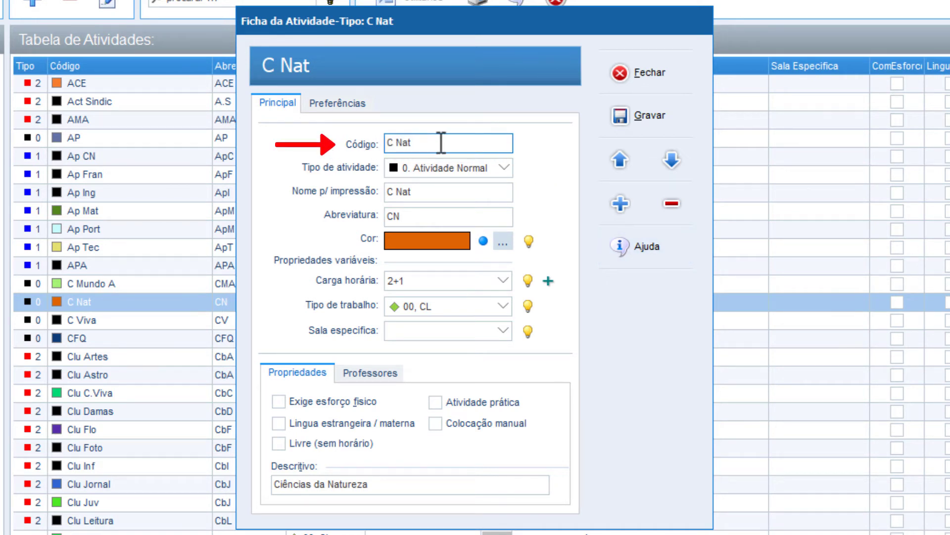
{"action": "left_click", "coordinate": [505, 168]}
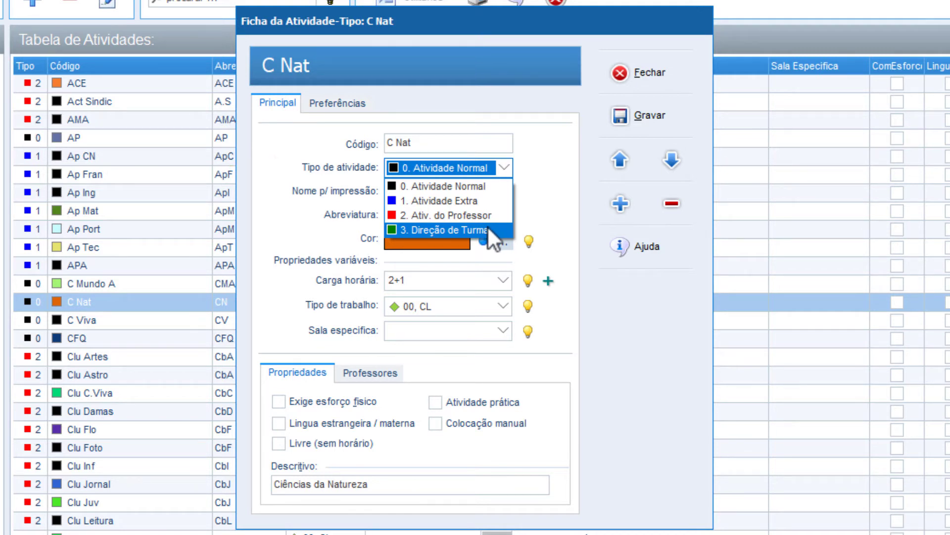
{"action": "left_click", "coordinate": [502, 167]}
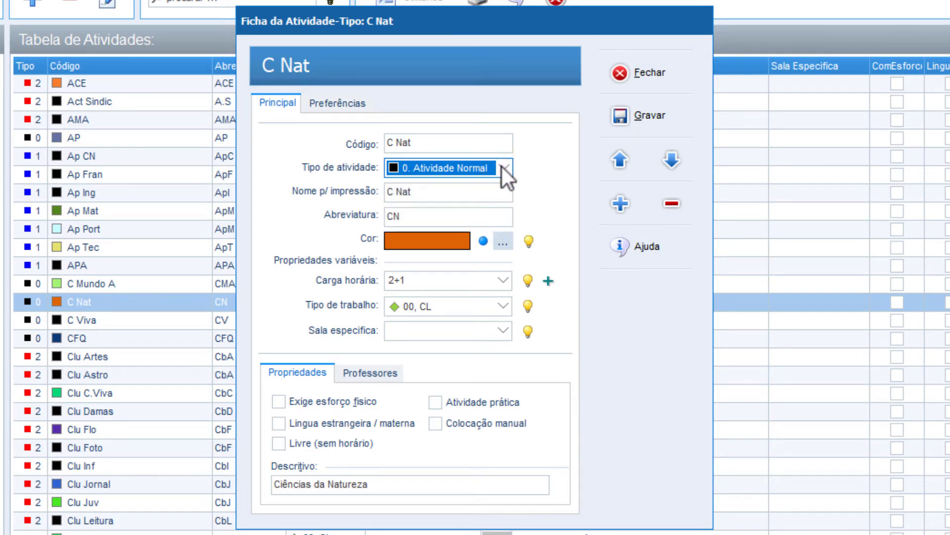
{"action": "left_click", "coordinate": [505, 281]}
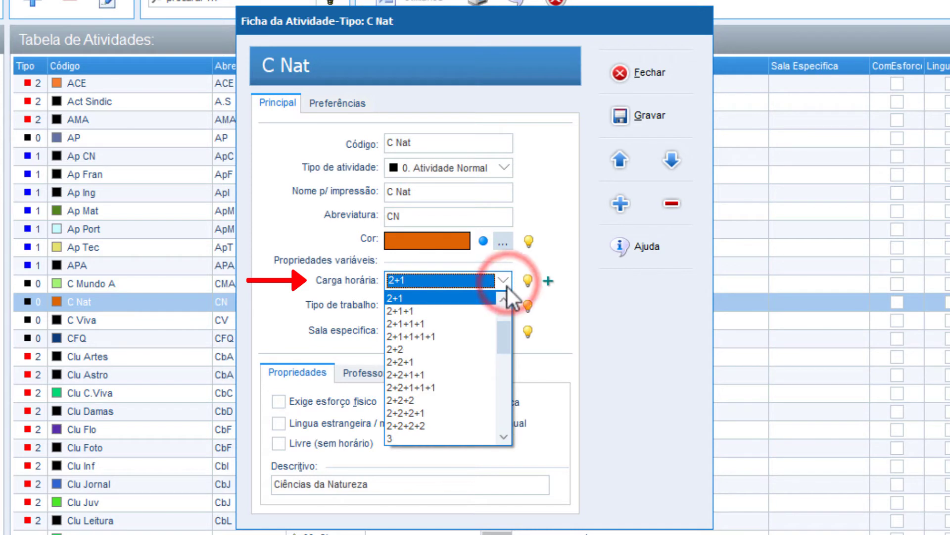
{"action": "left_click", "coordinate": [503, 299]}
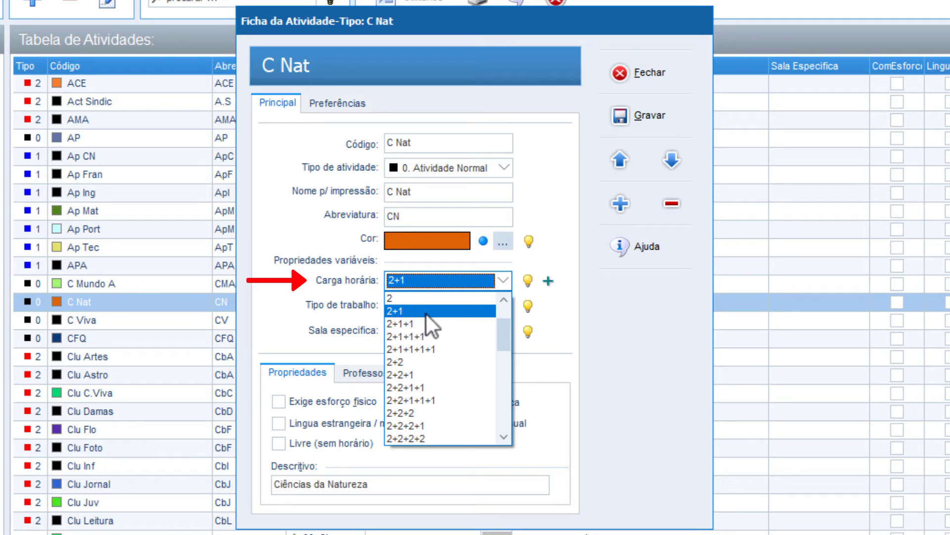
{"action": "left_click", "coordinate": [500, 281]}
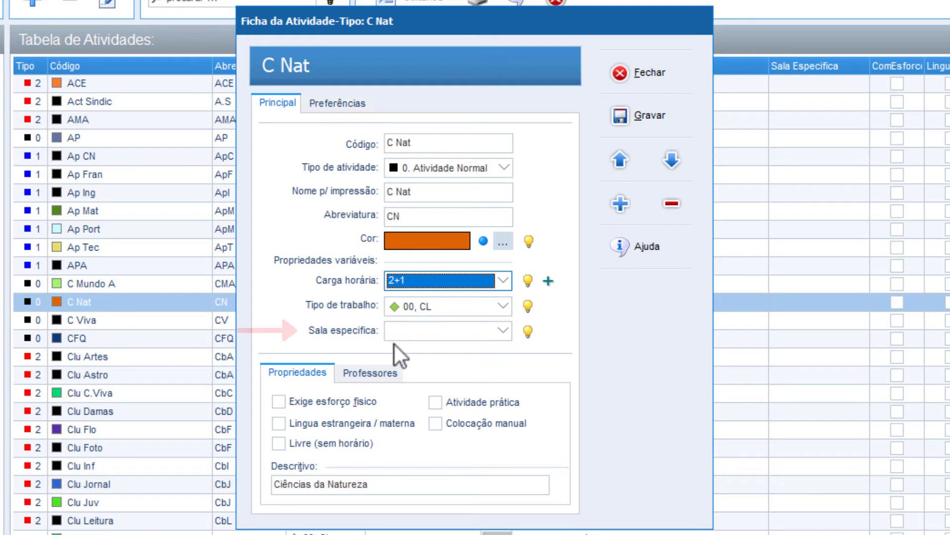
{"action": "left_click", "coordinate": [505, 331]}
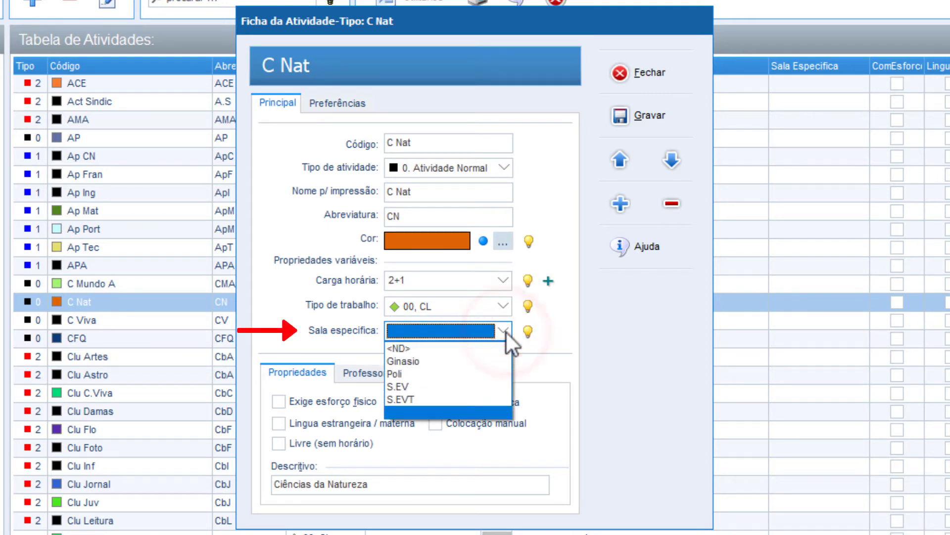
{"action": "left_click", "coordinate": [506, 333]}
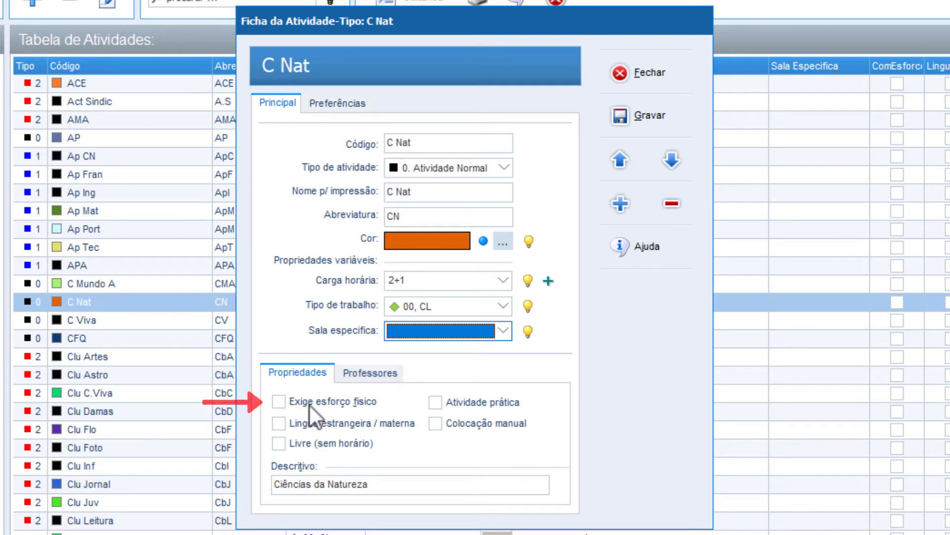
- Try out the Exige esforço físico and Lingua estrangeira / materna properties on C Nat, clear both, and close the record
{"action": "left_click", "coordinate": [337, 402]}
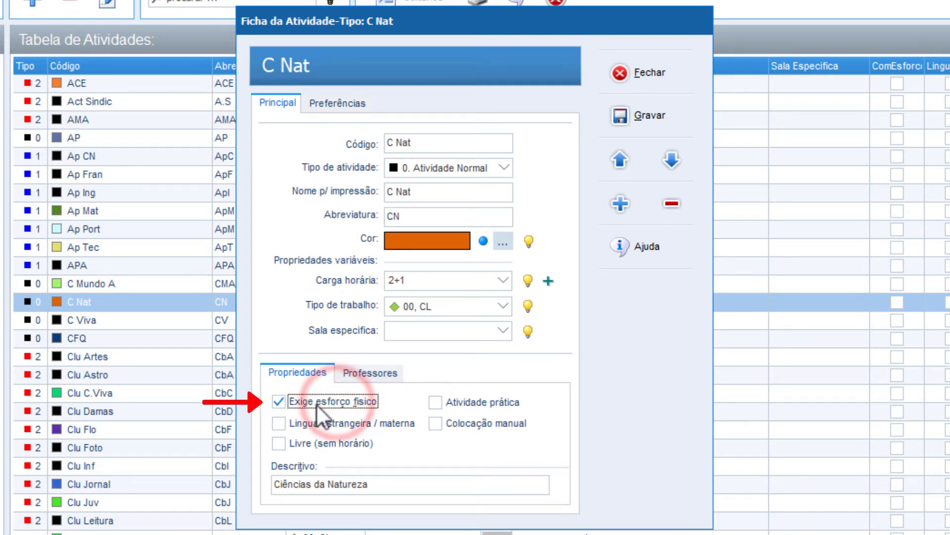
{"action": "left_click", "coordinate": [319, 402]}
{"action": "left_click", "coordinate": [319, 402]}
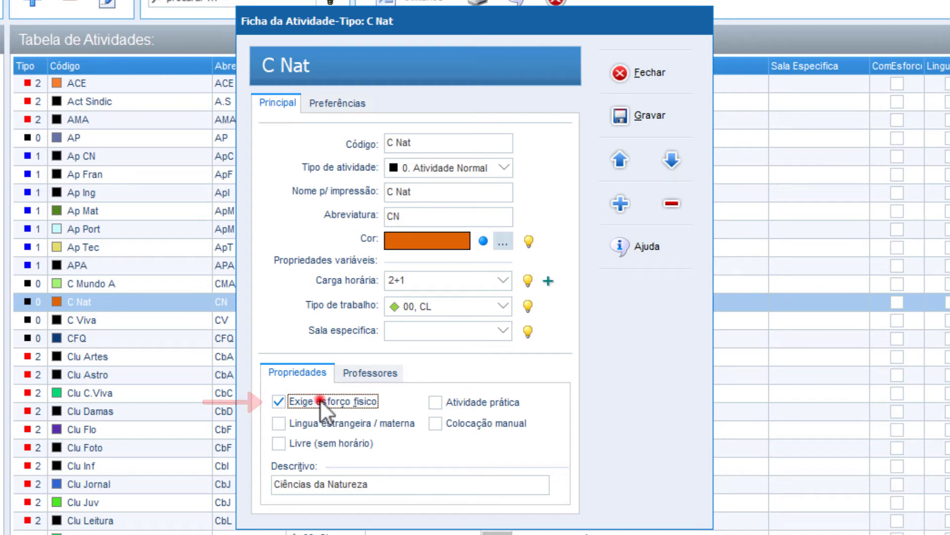
{"action": "left_click", "coordinate": [319, 400]}
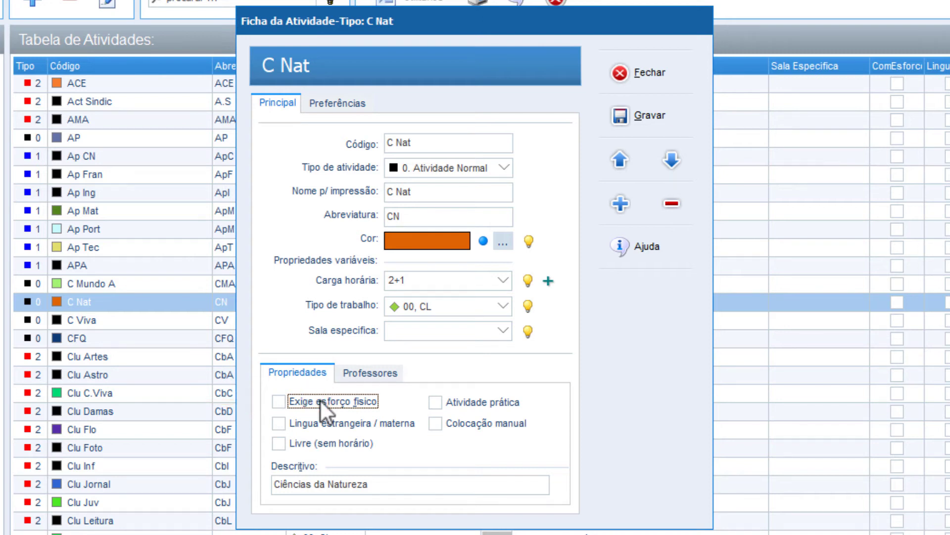
{"action": "left_click", "coordinate": [346, 422]}
{"action": "left_click", "coordinate": [345, 420]}
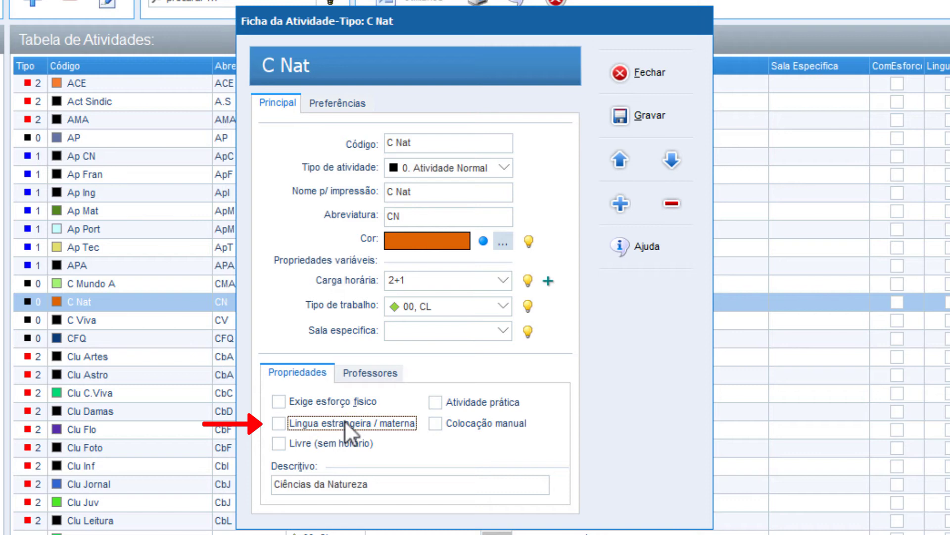
{"action": "left_click", "coordinate": [652, 66]}
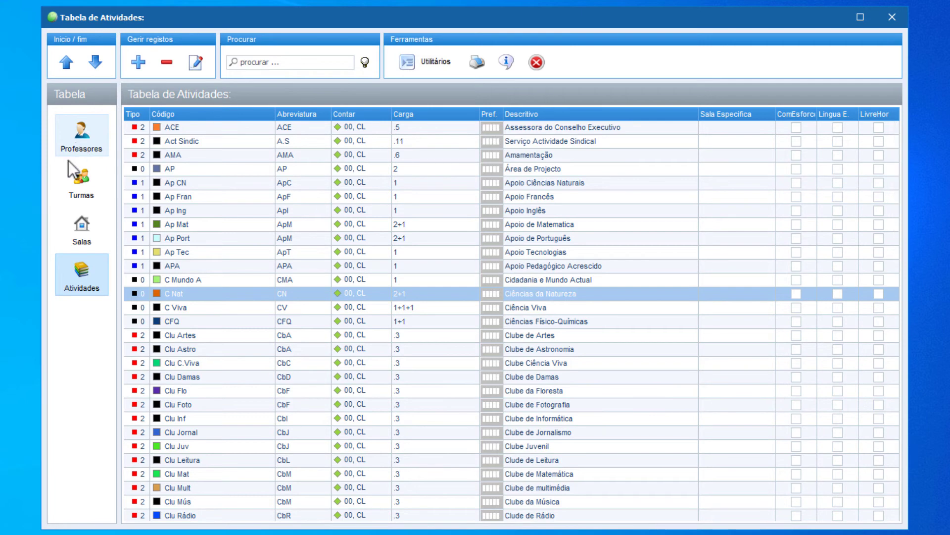
- Select class 7ºA in the Turmas table and open the Alterar vários registos utility
{"action": "left_click", "coordinate": [84, 184]}
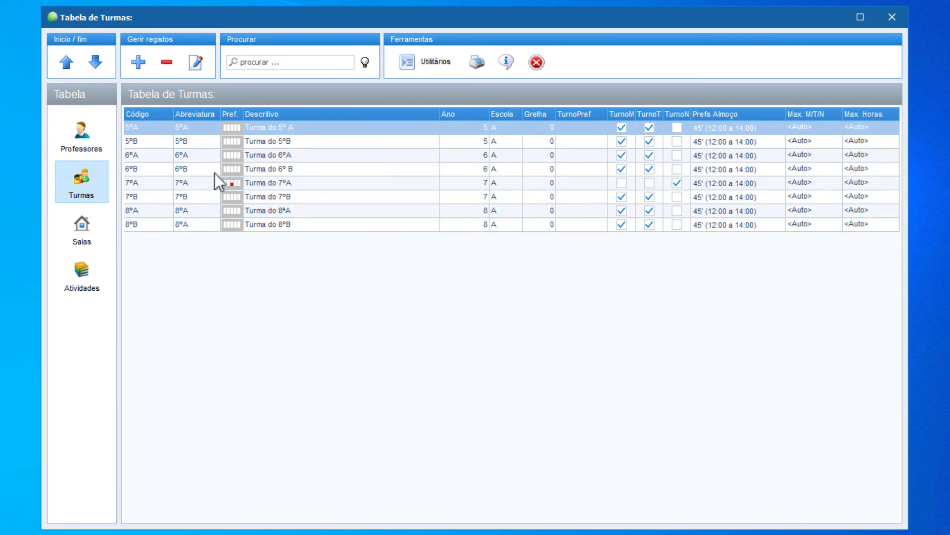
{"action": "left_click", "coordinate": [240, 185]}
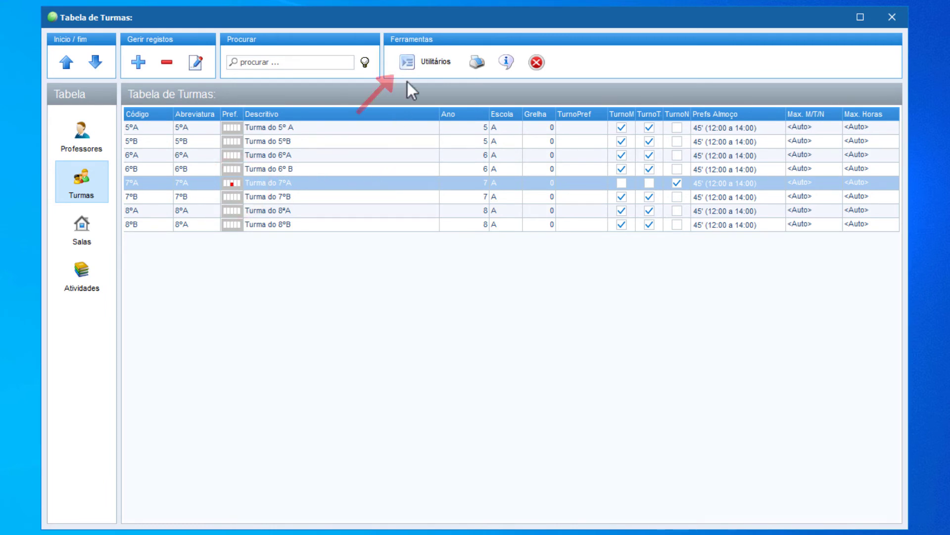
{"action": "left_click", "coordinate": [424, 68]}
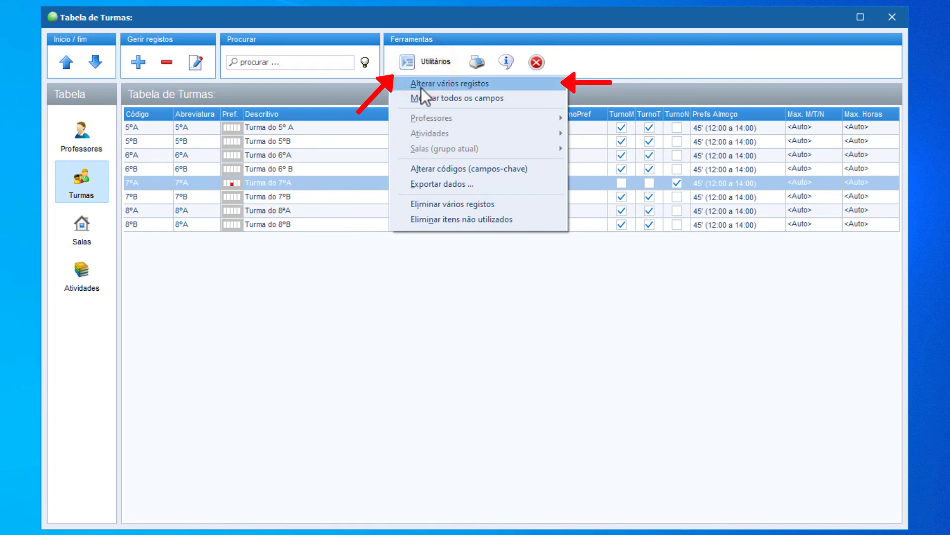
{"action": "left_click", "coordinate": [421, 85]}
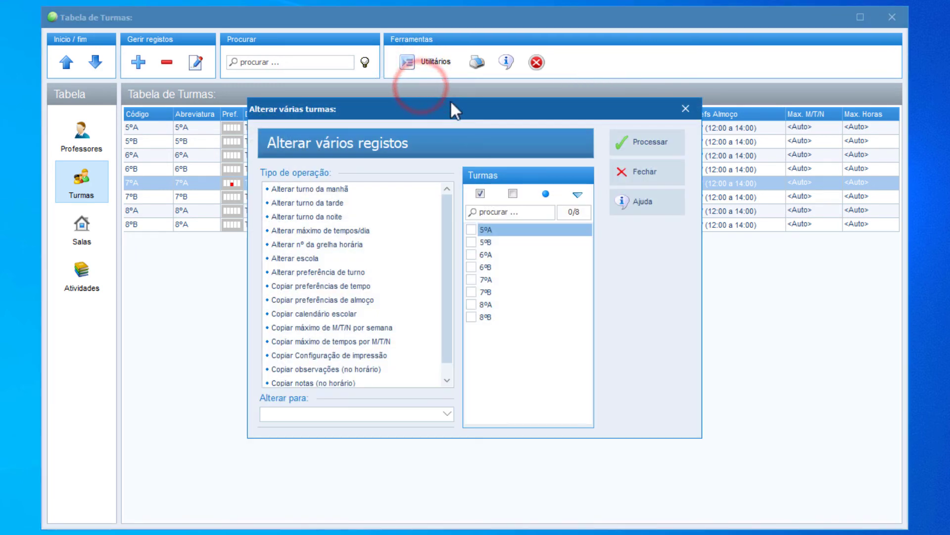
{"action": "left_click_drag", "start_coordinate": [450, 114], "coordinate": [501, 117]}
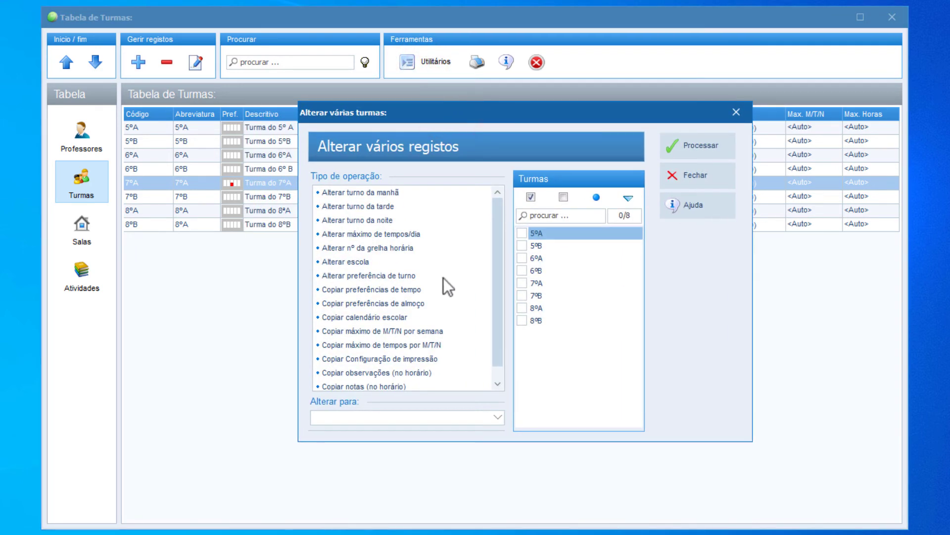
- Copy the time preferences (Copiar preferências de tempo) from 7ºA to all classes, process the change and close the utility
{"action": "left_click", "coordinate": [388, 289]}
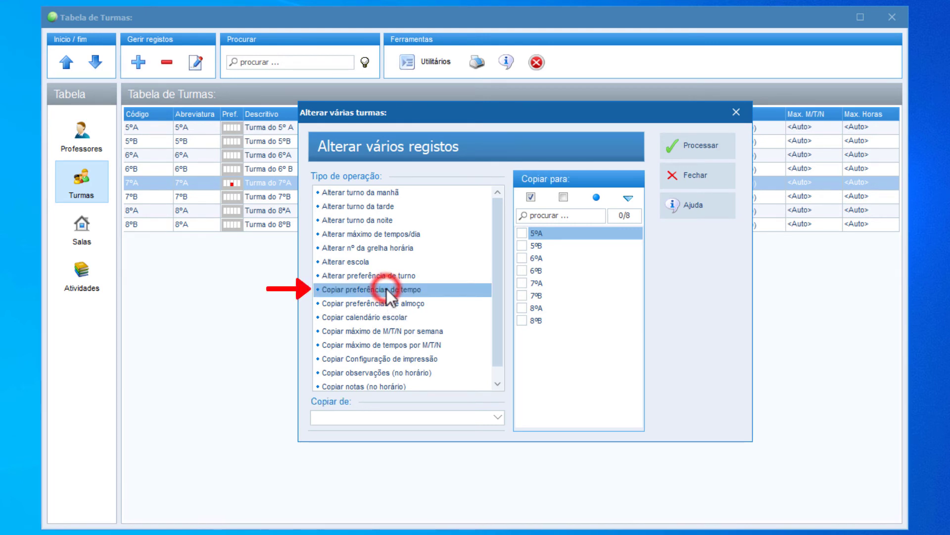
{"action": "left_click", "coordinate": [447, 417]}
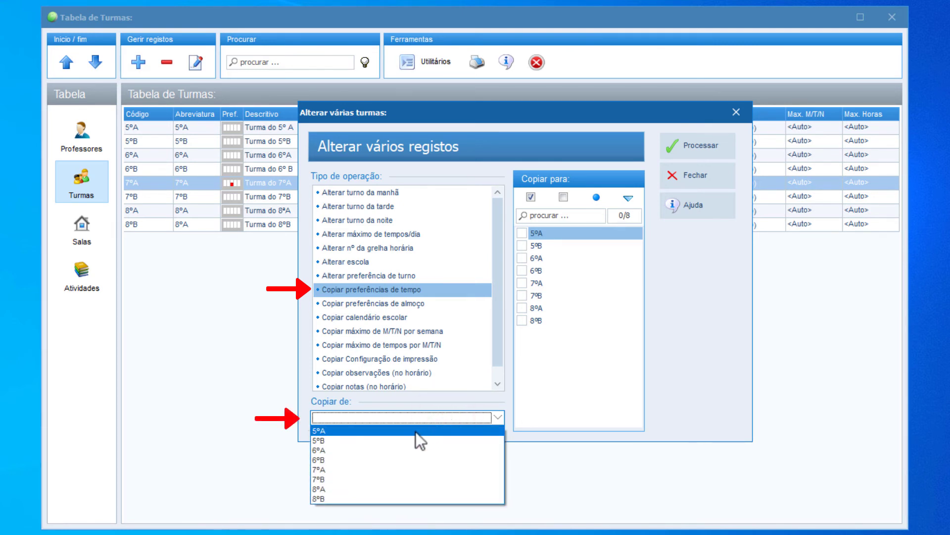
{"action": "left_click", "coordinate": [383, 469]}
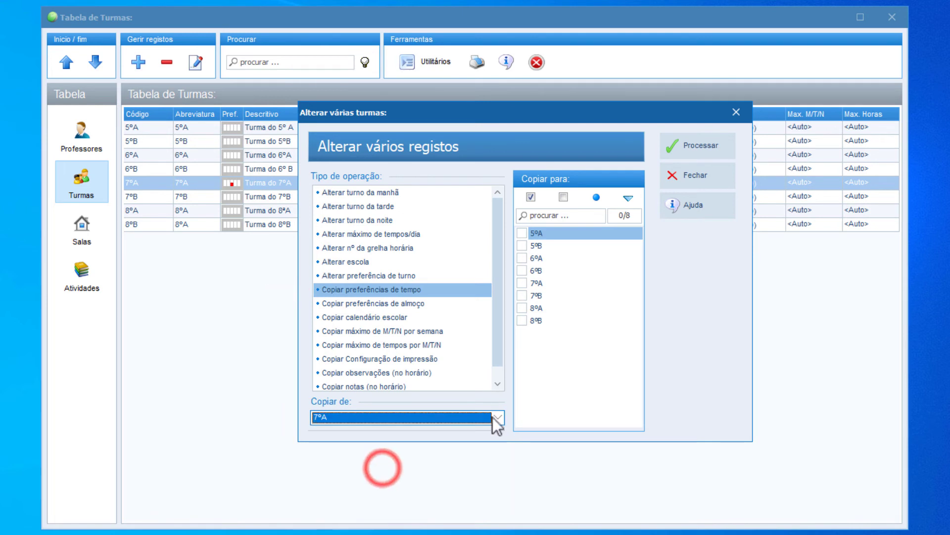
{"action": "left_click", "coordinate": [530, 197]}
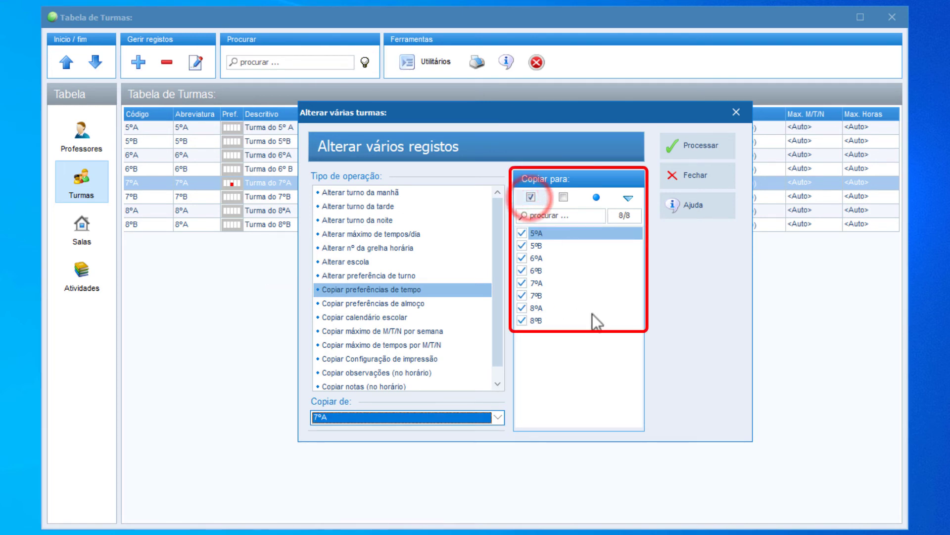
{"action": "left_click", "coordinate": [687, 144]}
{"action": "left_click", "coordinate": [475, 296]}
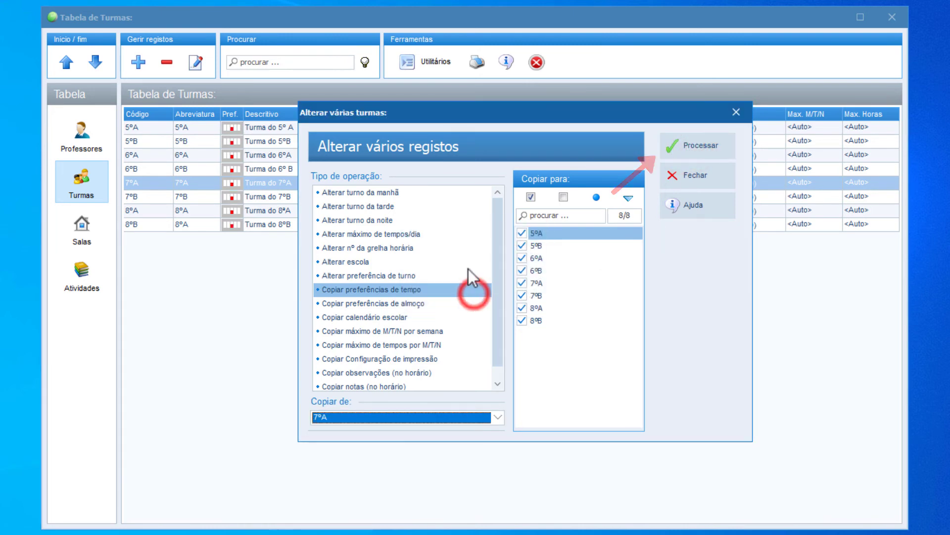
{"action": "left_click", "coordinate": [684, 173]}
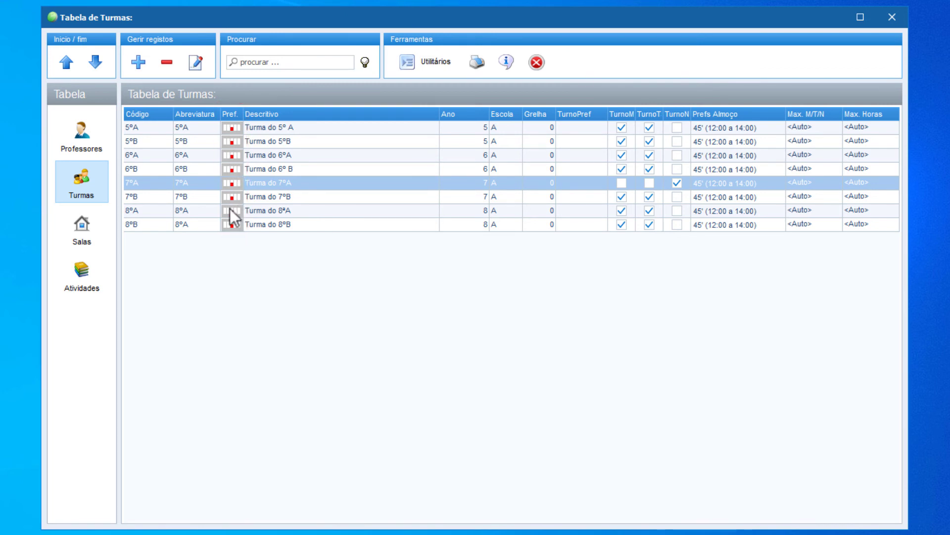
- Start a multiple-record change in the Professores table with operation Alterar turno da noite set to Ativar turno letivo
{"action": "left_click", "coordinate": [82, 136]}
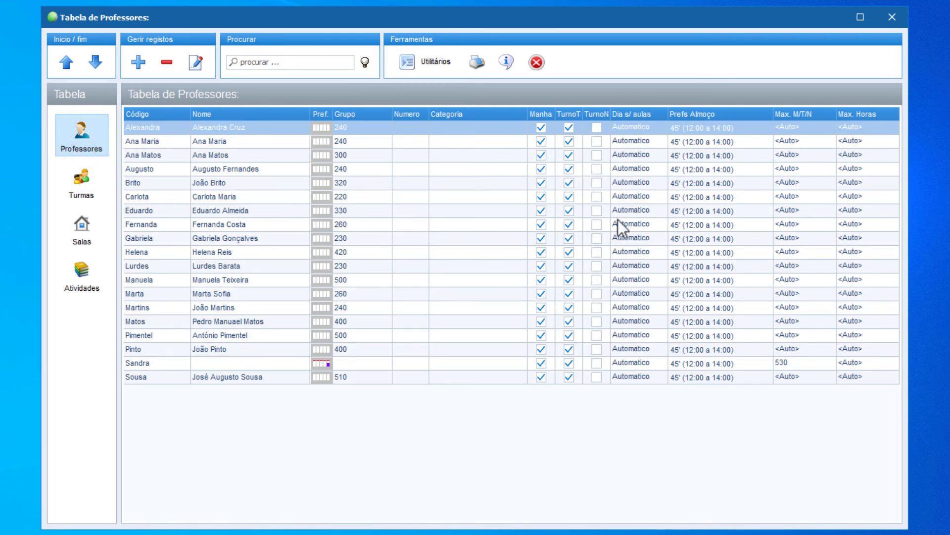
{"action": "left_click", "coordinate": [419, 62]}
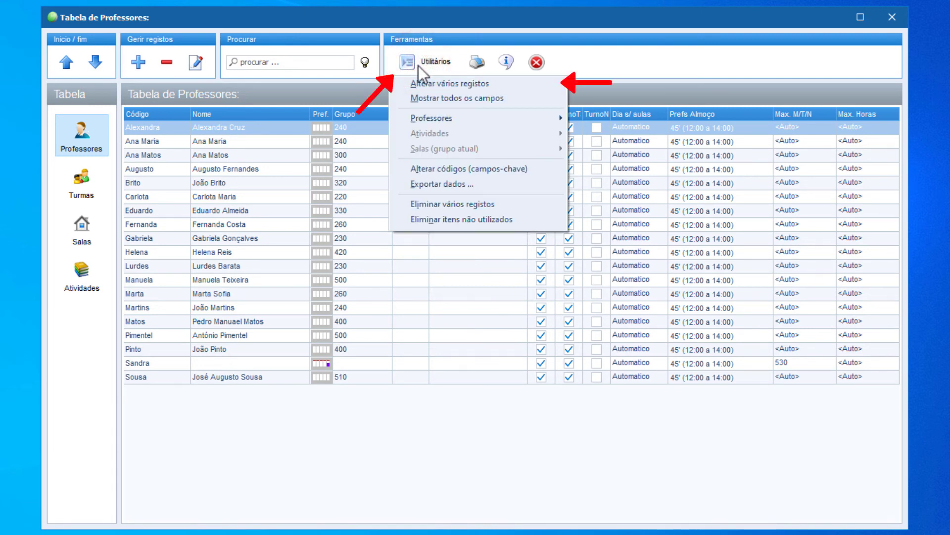
{"action": "left_click", "coordinate": [421, 84]}
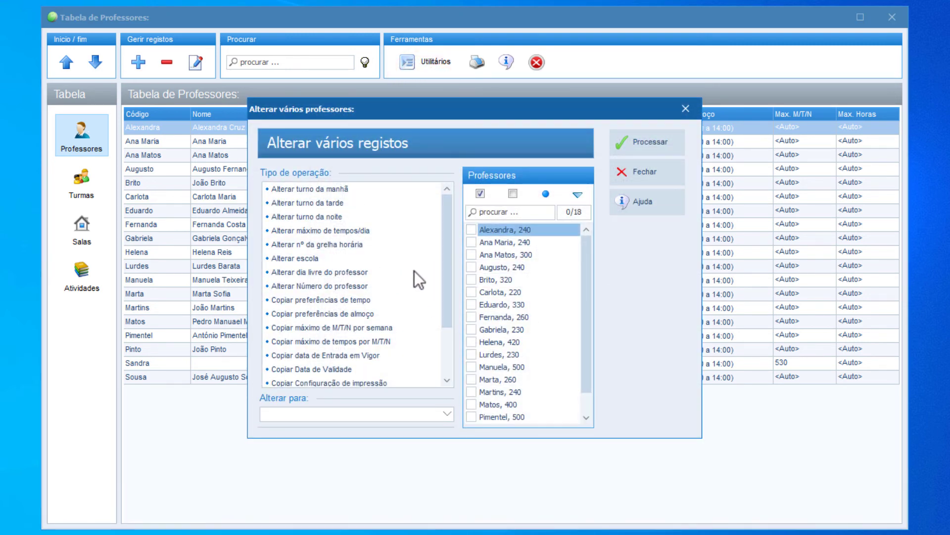
{"action": "left_click", "coordinate": [307, 217]}
{"action": "left_click", "coordinate": [375, 414]}
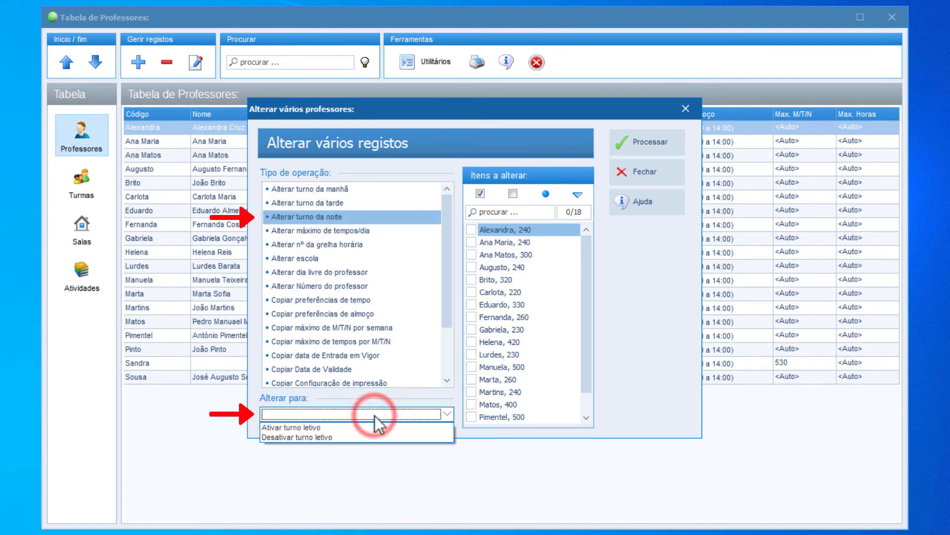
{"action": "left_click", "coordinate": [312, 428]}
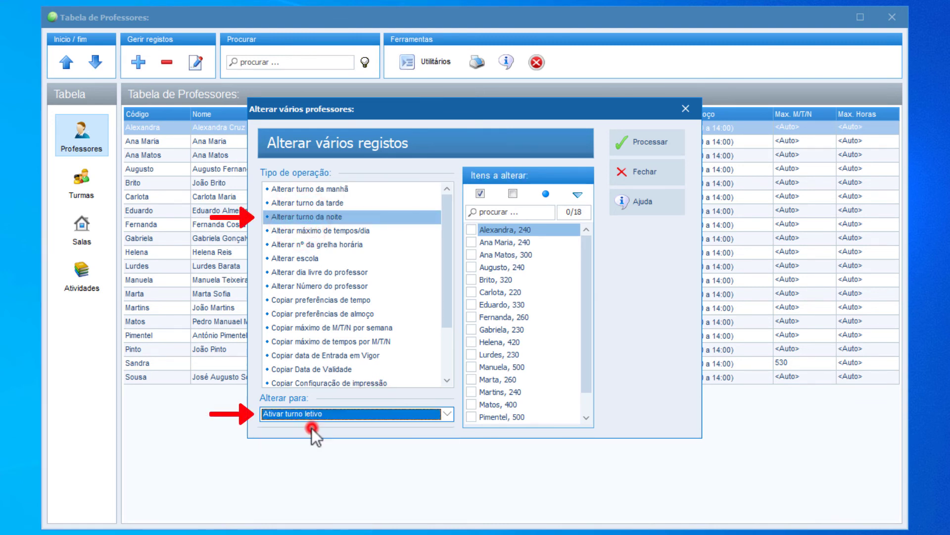
- Apply the night shift activation to the first four teachers in the list, process it and close the utility
{"action": "left_click", "coordinate": [470, 229]}
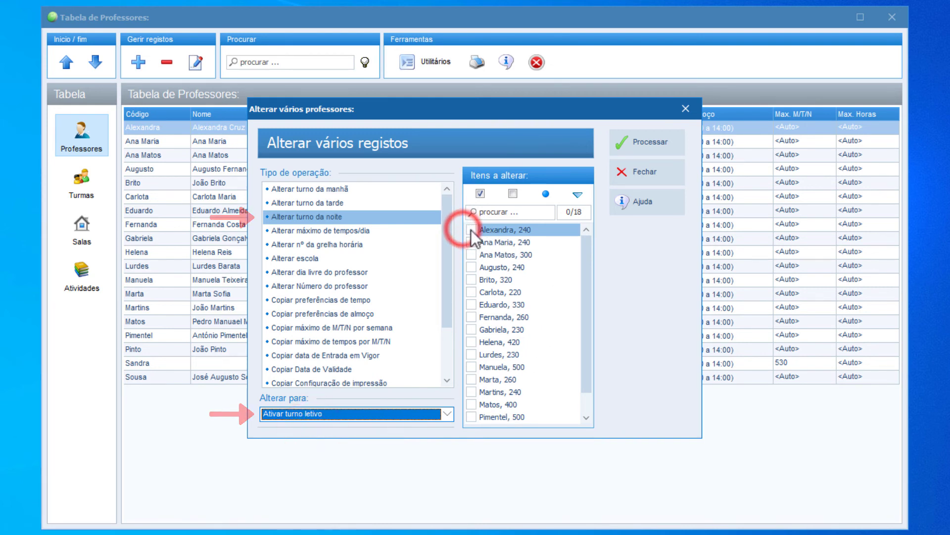
{"action": "left_click", "coordinate": [471, 242]}
{"action": "left_click", "coordinate": [471, 254]}
{"action": "left_click", "coordinate": [470, 267]}
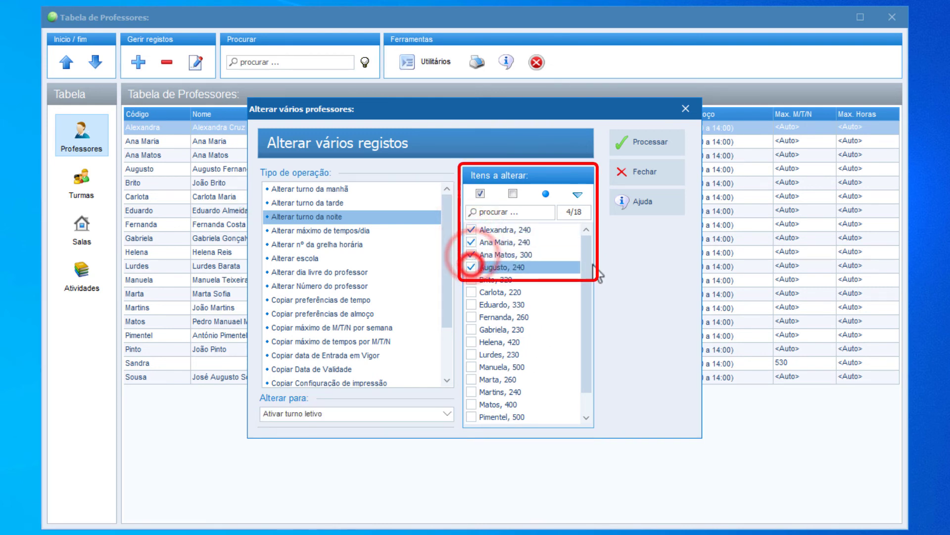
{"action": "left_click", "coordinate": [638, 145]}
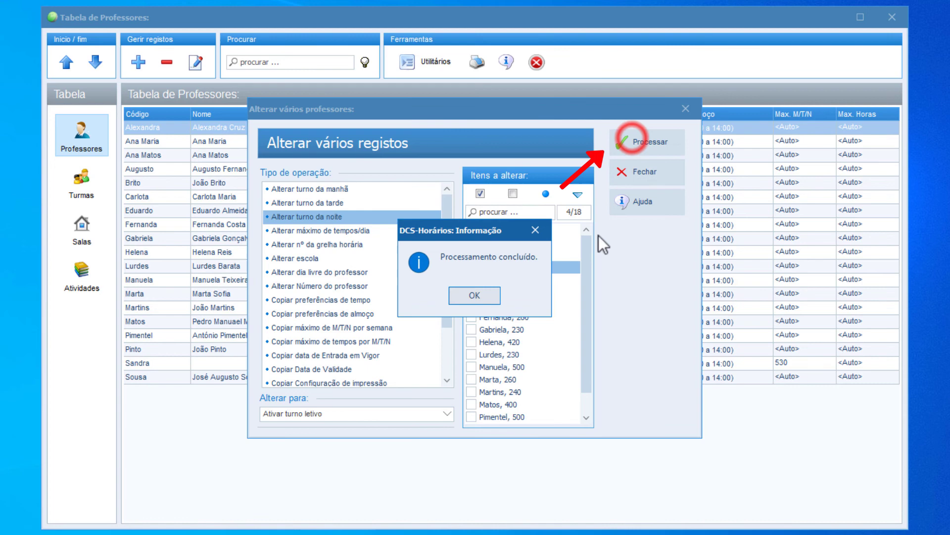
{"action": "left_click", "coordinate": [481, 296]}
{"action": "left_click", "coordinate": [663, 178]}
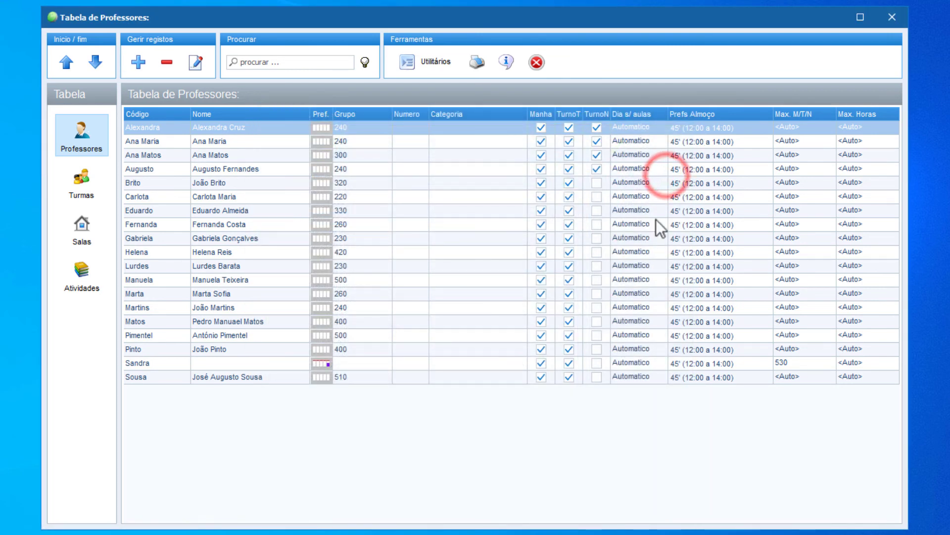